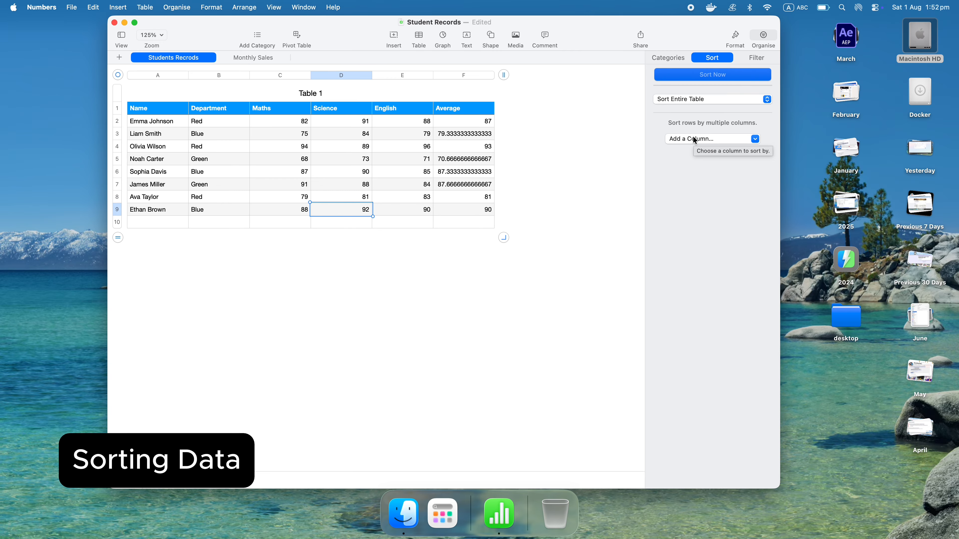
Step: Sort the entire student table by the Name column
left_click(695, 140)
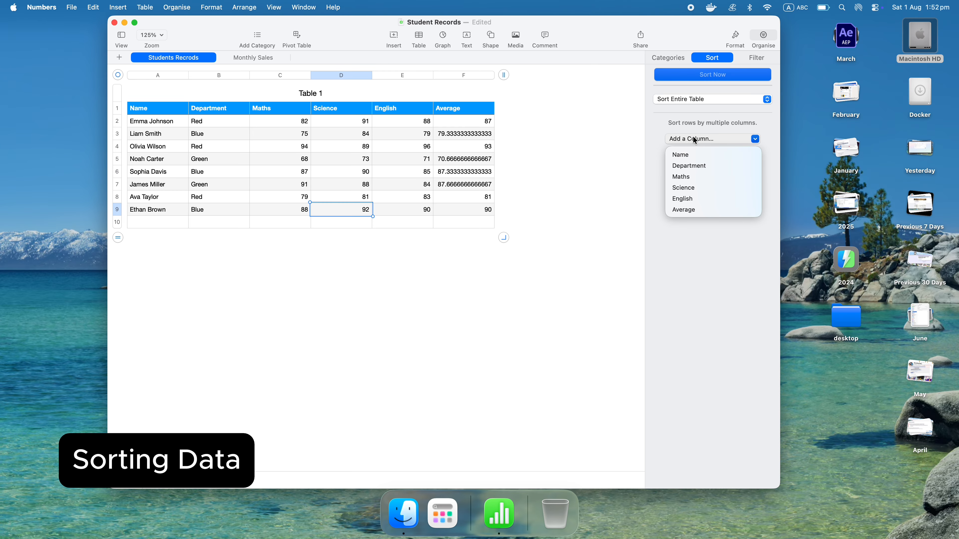
left_click(692, 155)
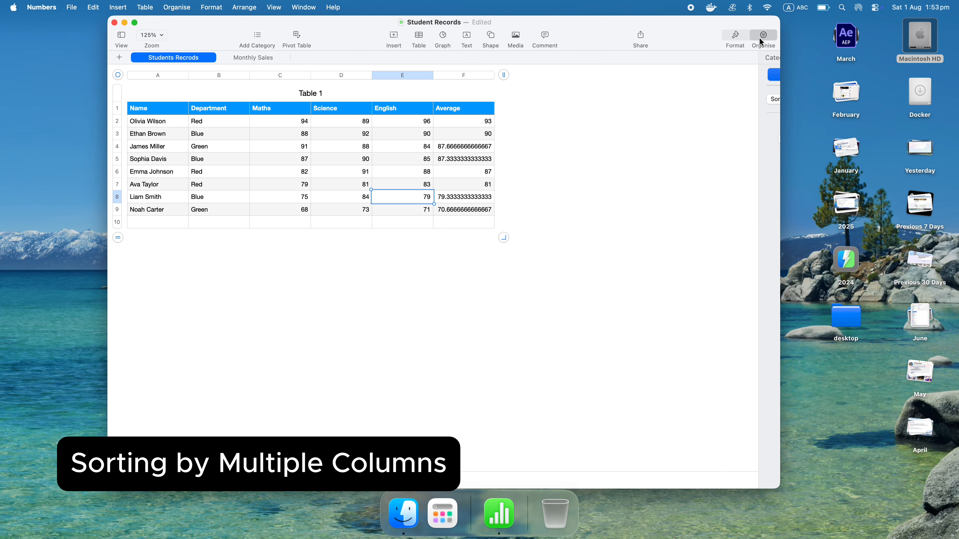
Step: Sort the entire table by Department in ascending order, with Name as the second sort column
left_click(761, 41)
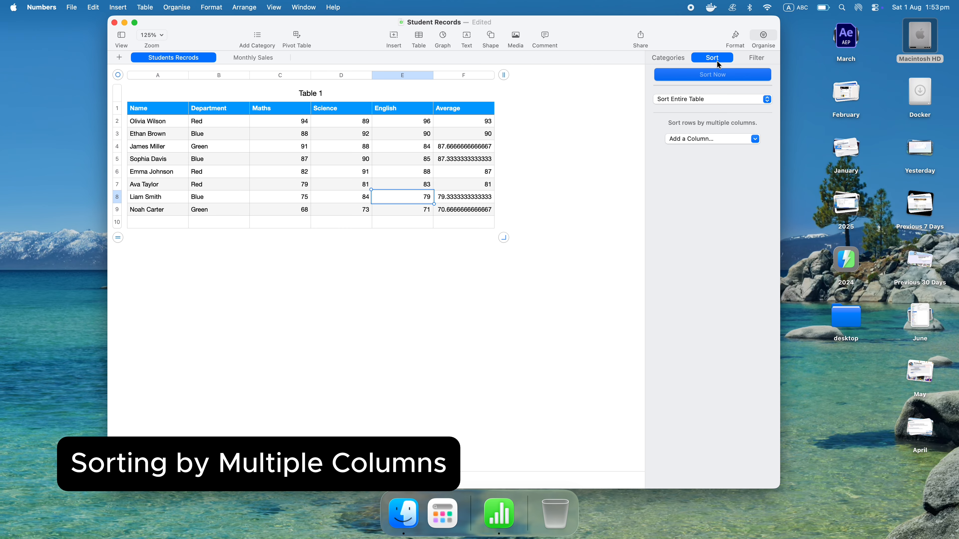
left_click(703, 140)
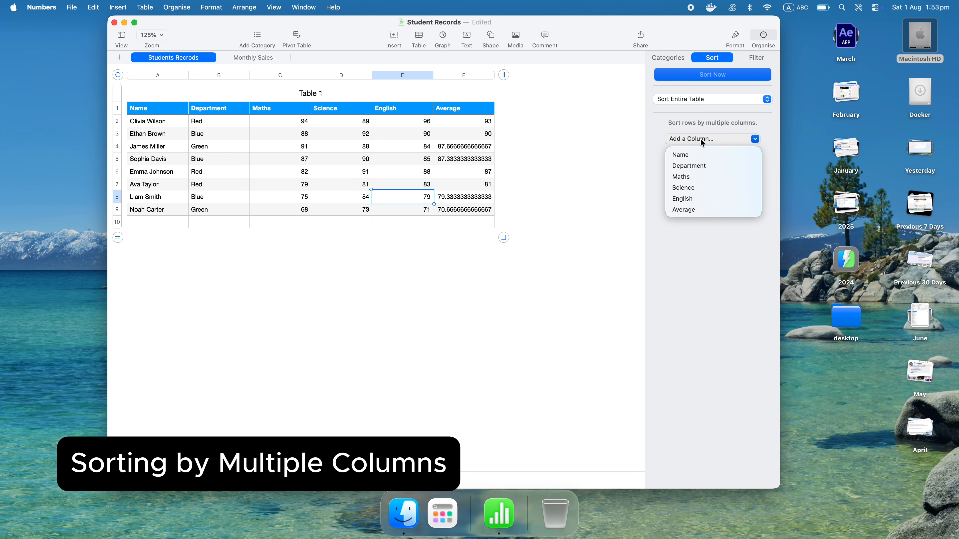
left_click(698, 167)
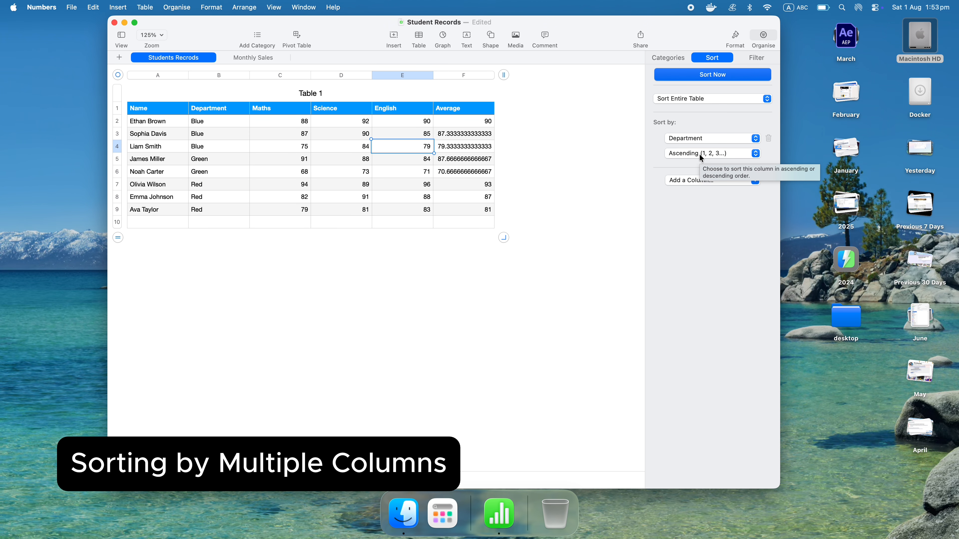
left_click(698, 182)
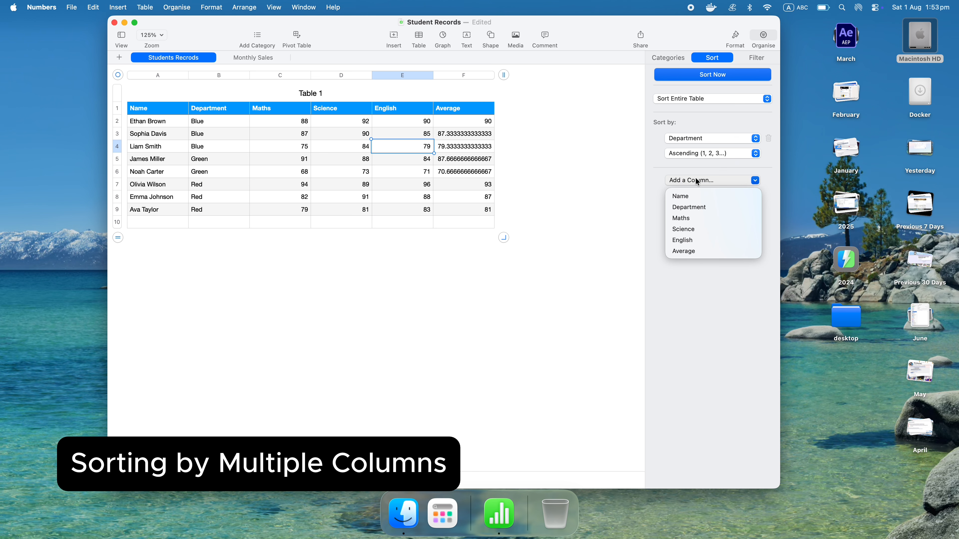
left_click(694, 196)
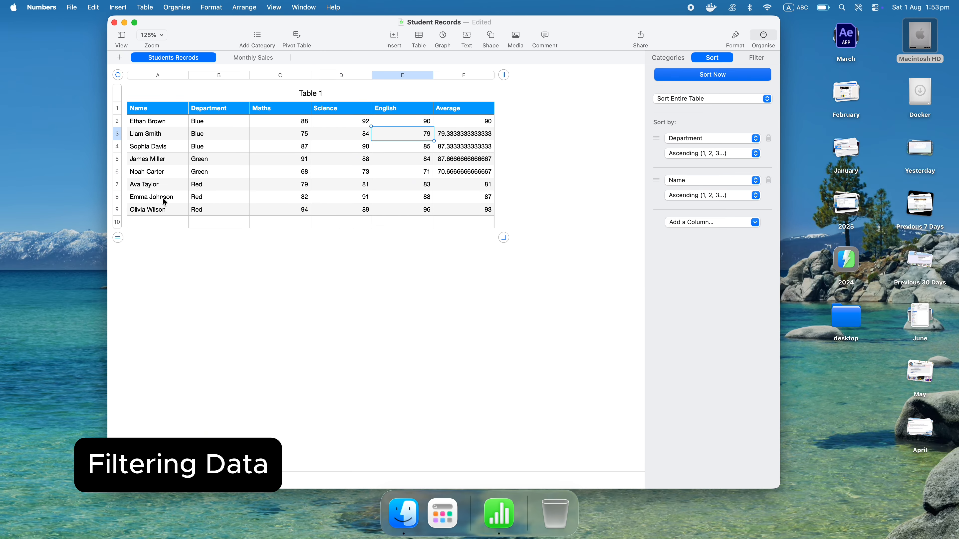
Step: Filter the student table to show only rows whose Average is greater than 85
left_click(373, 277)
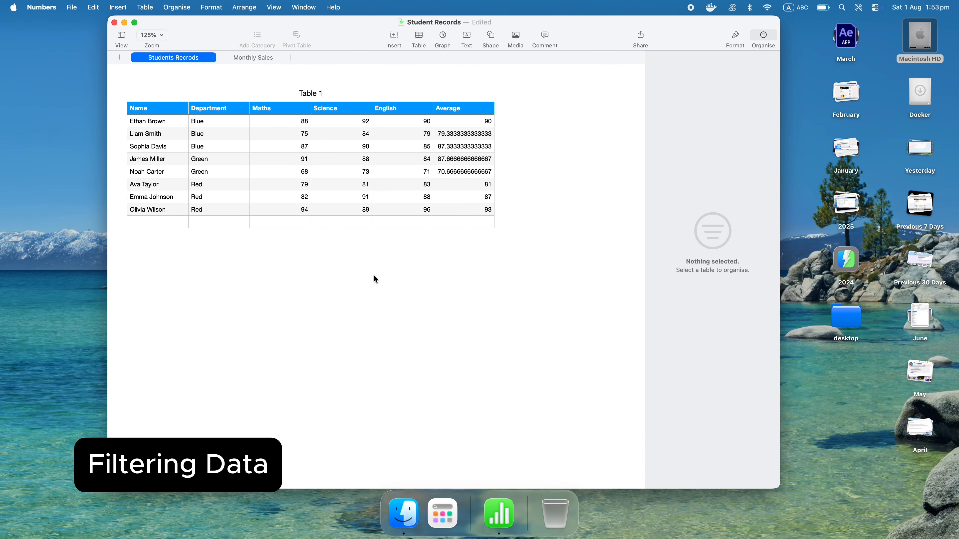
left_click(351, 150)
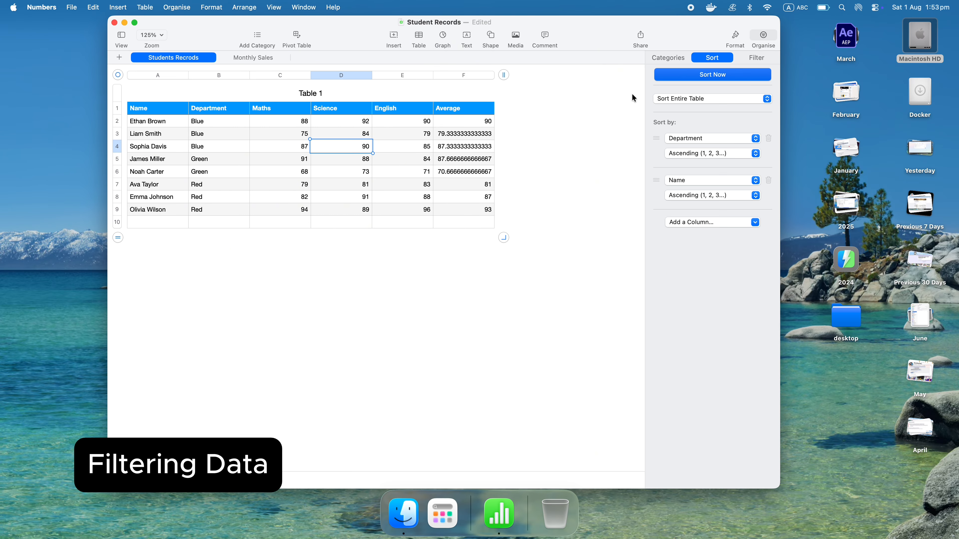
left_click(762, 57)
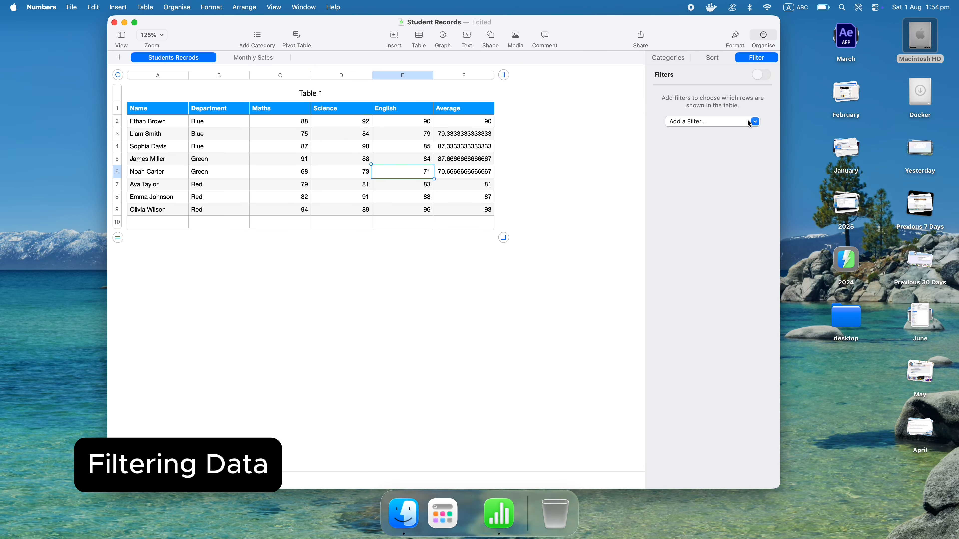
left_click(749, 122)
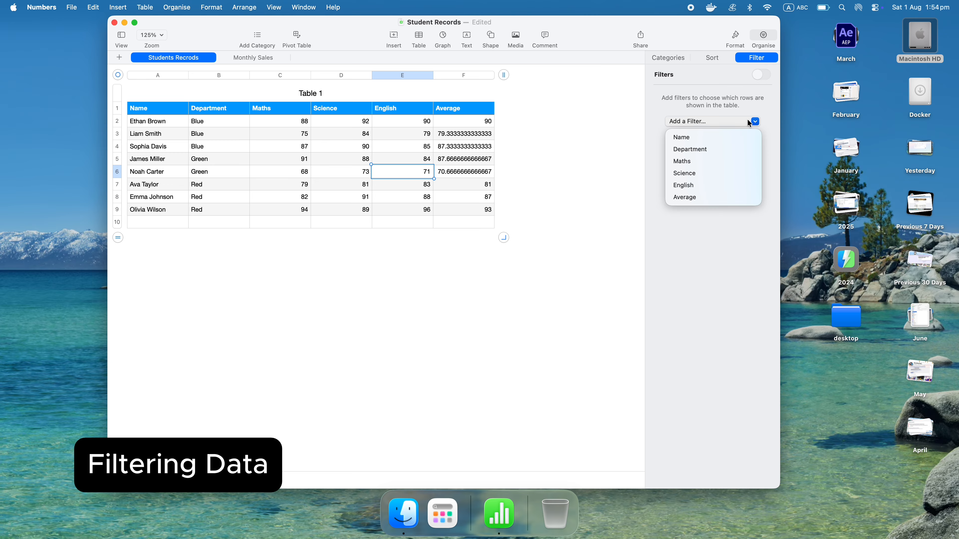
left_click(688, 197)
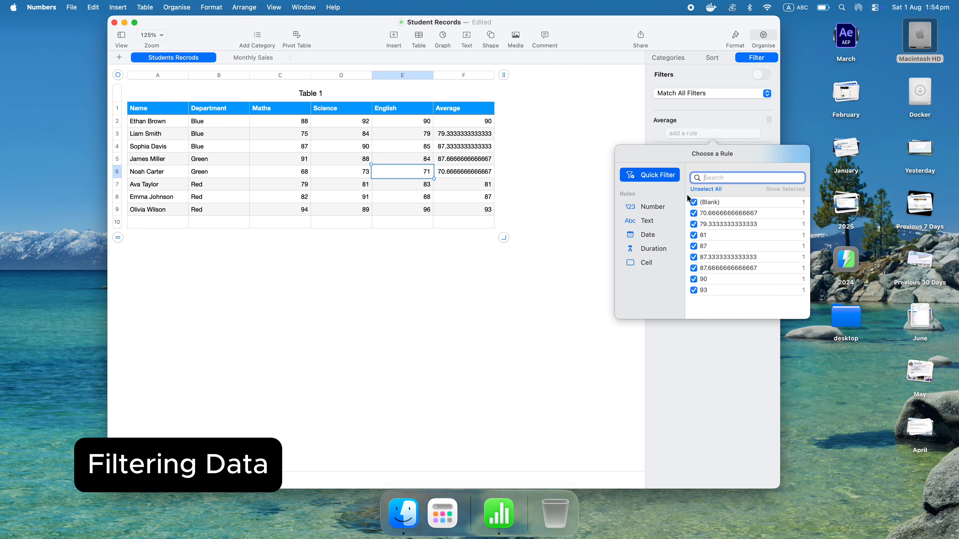
left_click(672, 210)
left_click(704, 214)
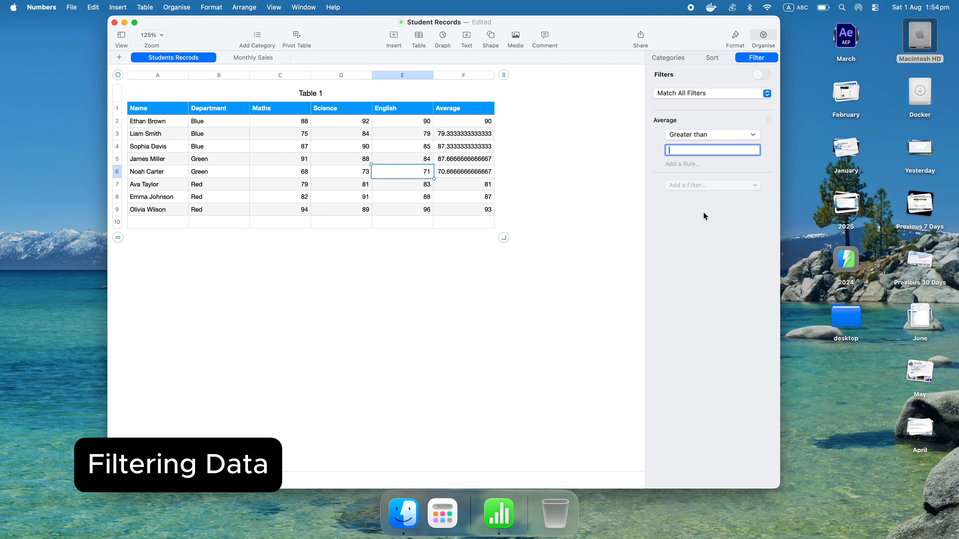
type("85")
key("Return")
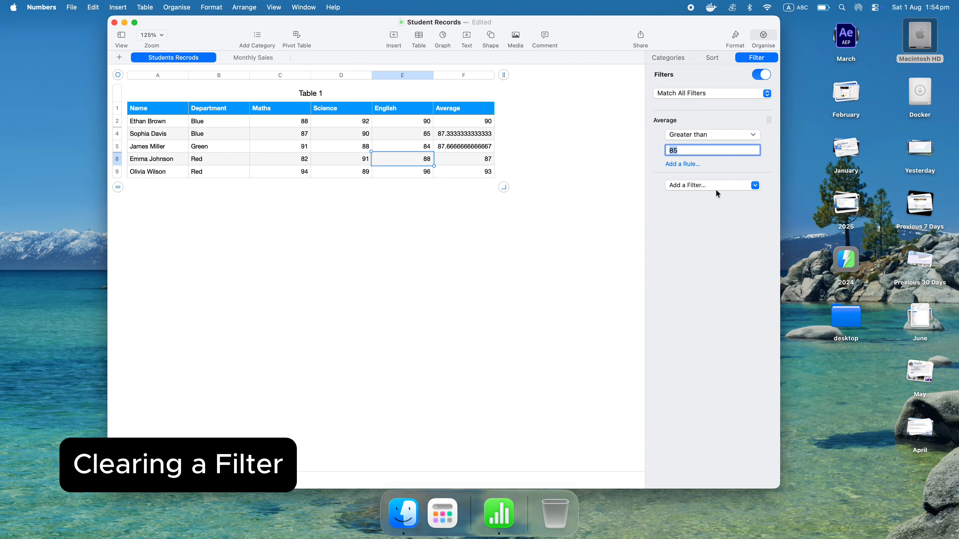
Step: Delete the Average filter from the table
left_click(768, 120)
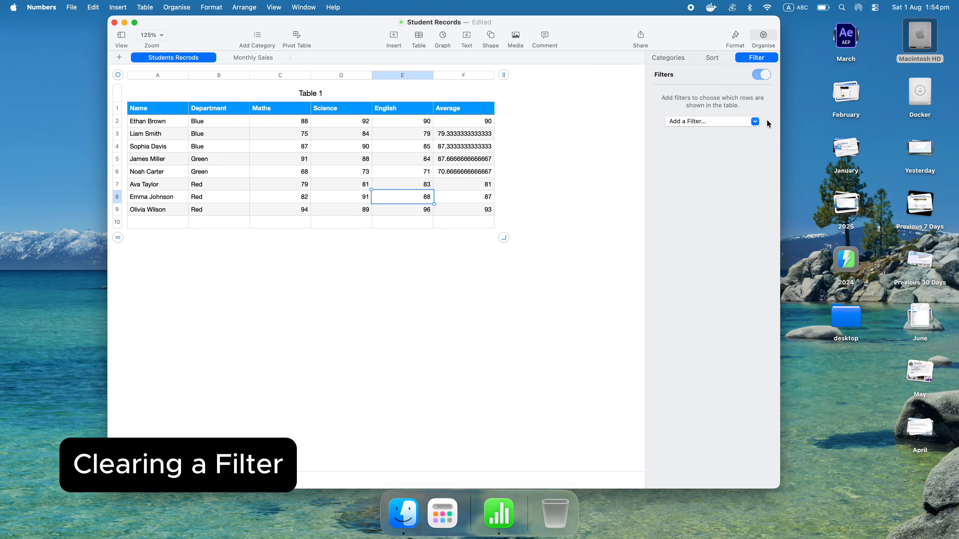
key("Escape")
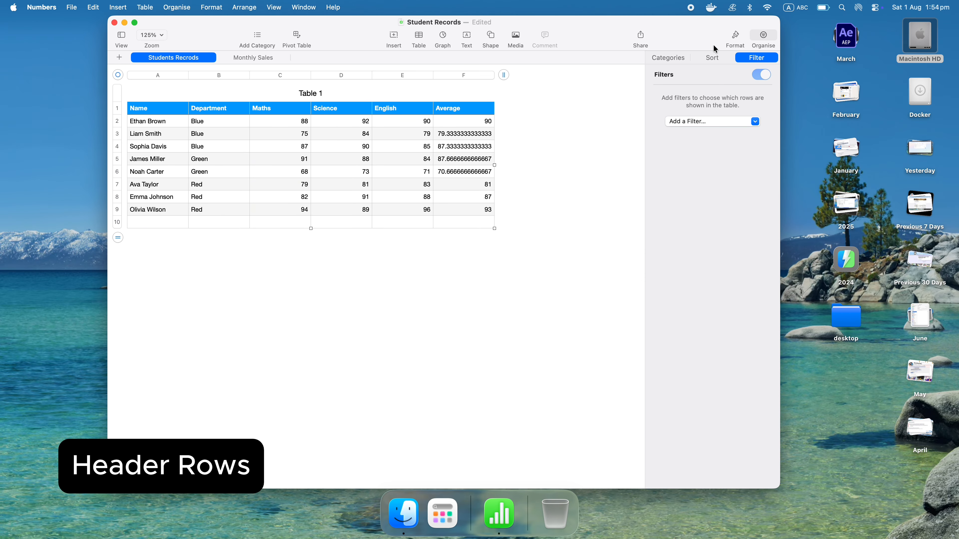
Step: Apply the orange table style to the student table
left_click(733, 38)
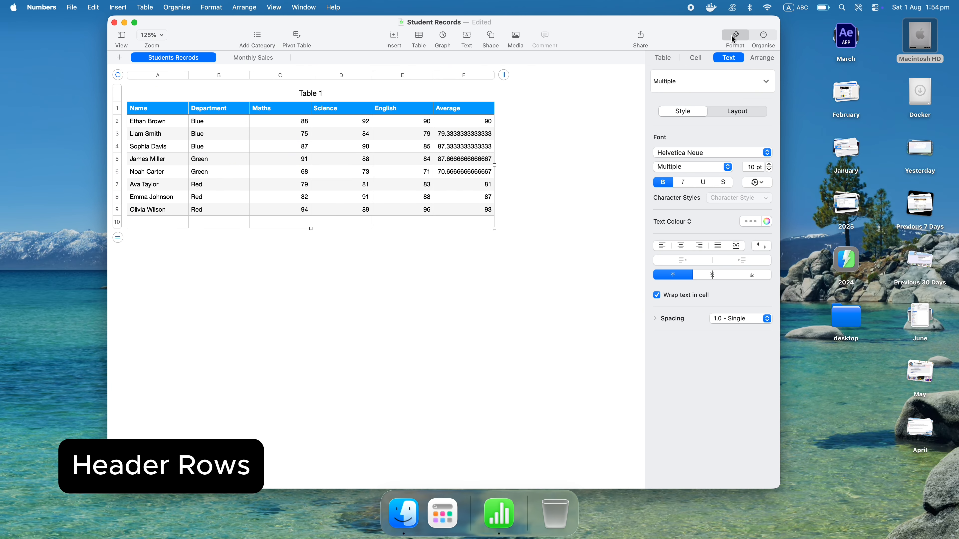
left_click(665, 59)
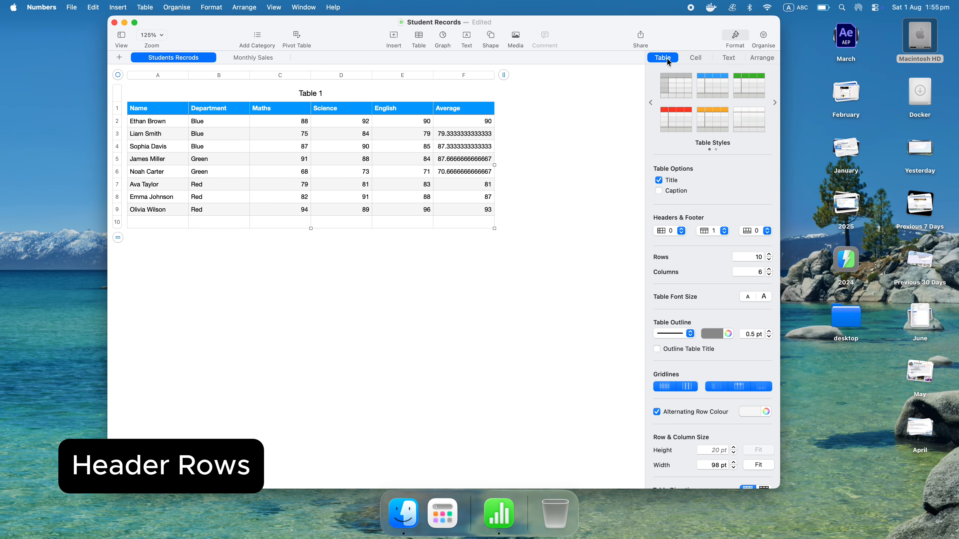
left_click(713, 119)
scroll(710, 189, "down", 1)
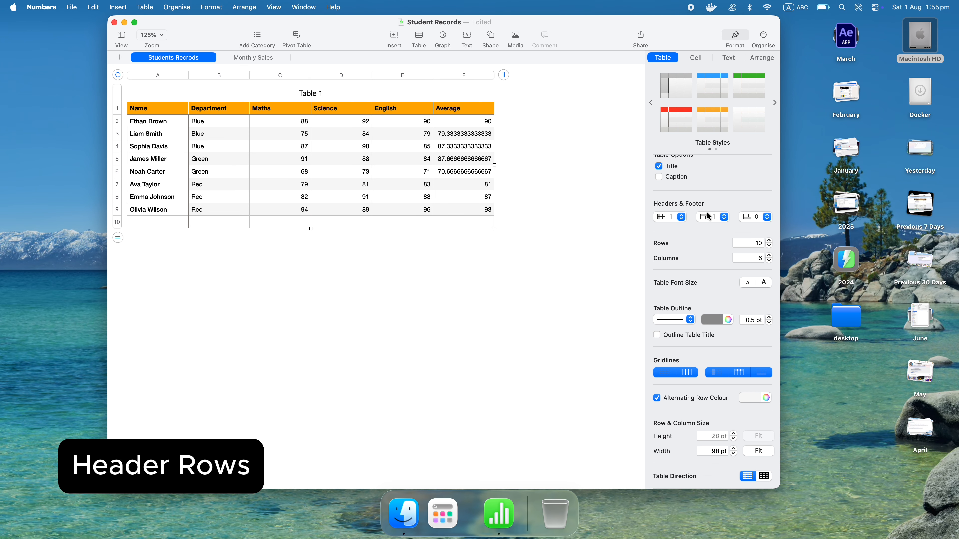
Step: Set the table's number of header rows to 0, then back to 1
left_click(676, 216)
left_click(708, 216)
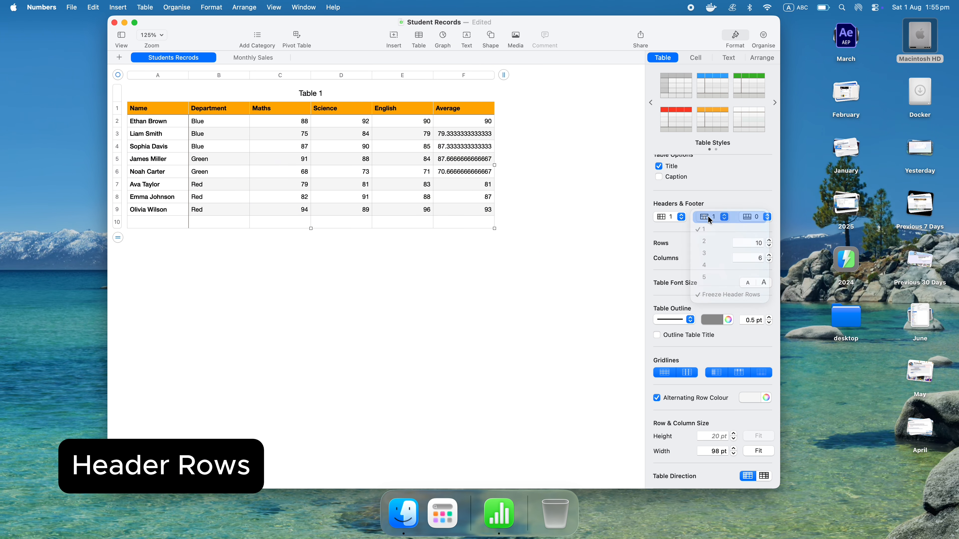
left_click(709, 216)
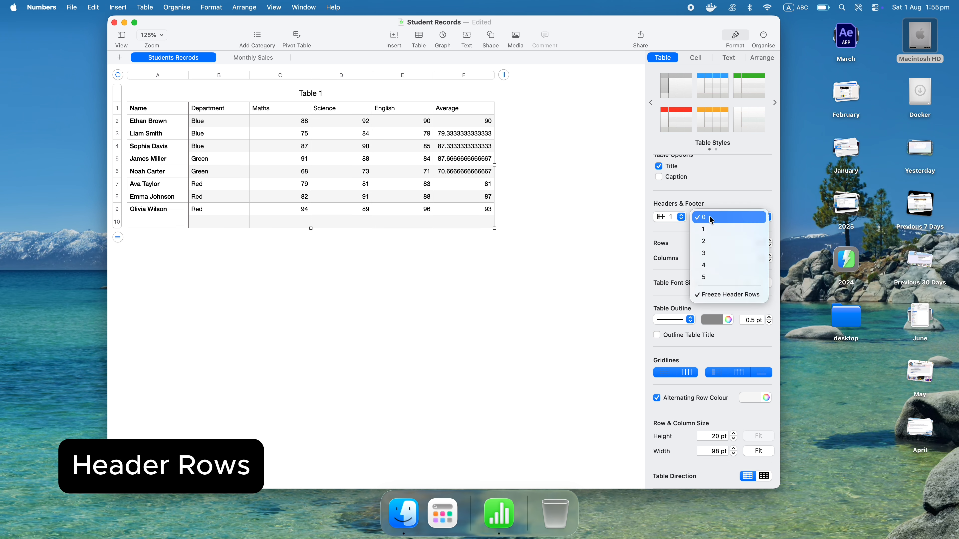
left_click(709, 225)
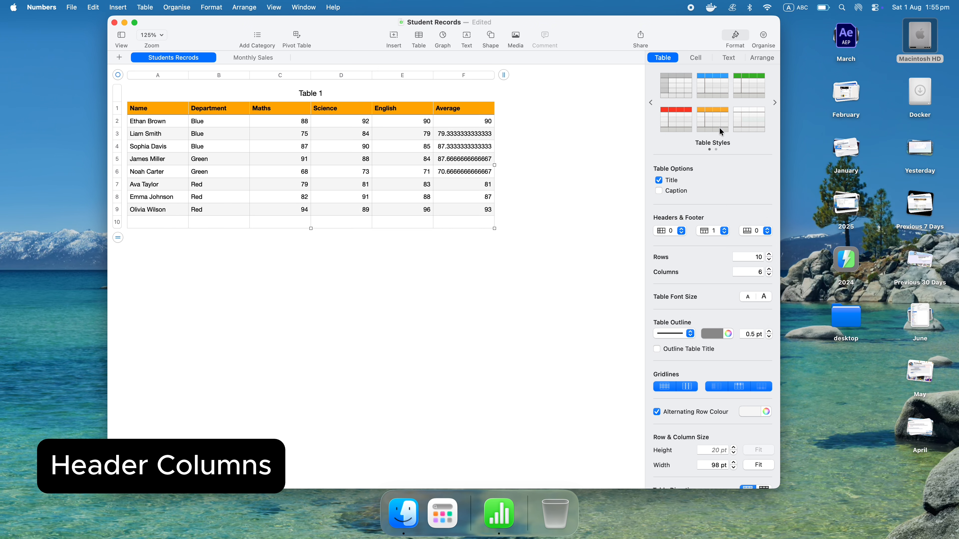
Step: Set the table's number of header columns to 1, then reopen the header column options
scroll(722, 159, "down", 2)
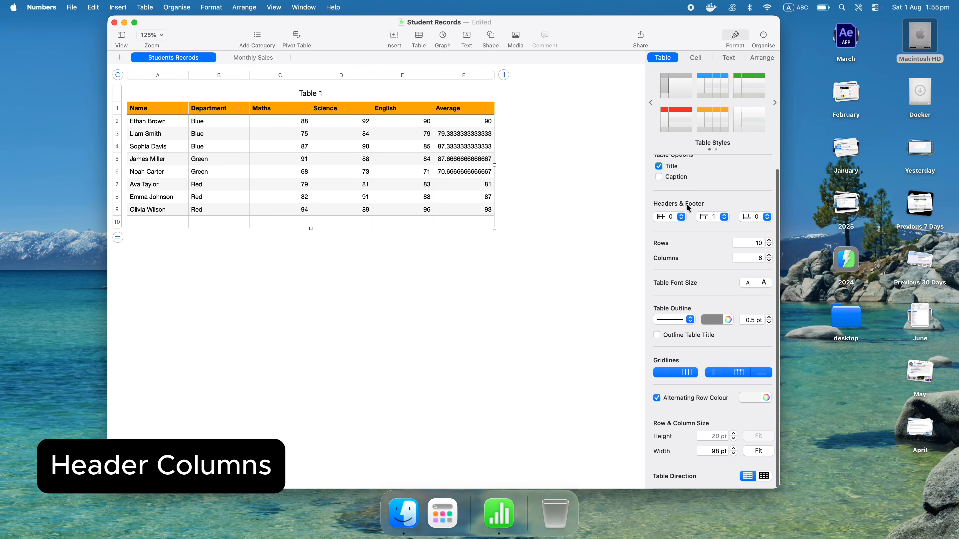
left_click(681, 216)
left_click(676, 229)
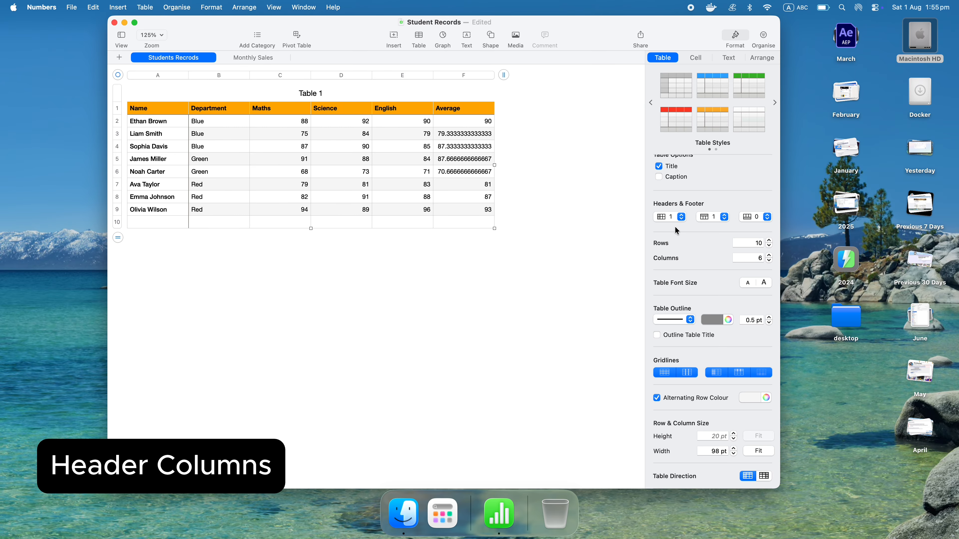
left_click(680, 218)
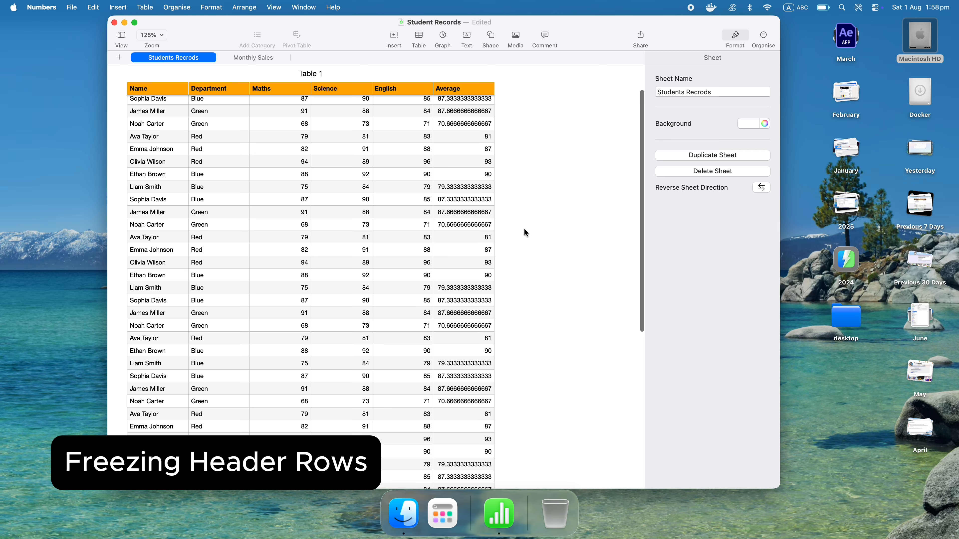
Step: Look through the long student table to examine how the frozen header row behaves
scroll(526, 231, "down", 5)
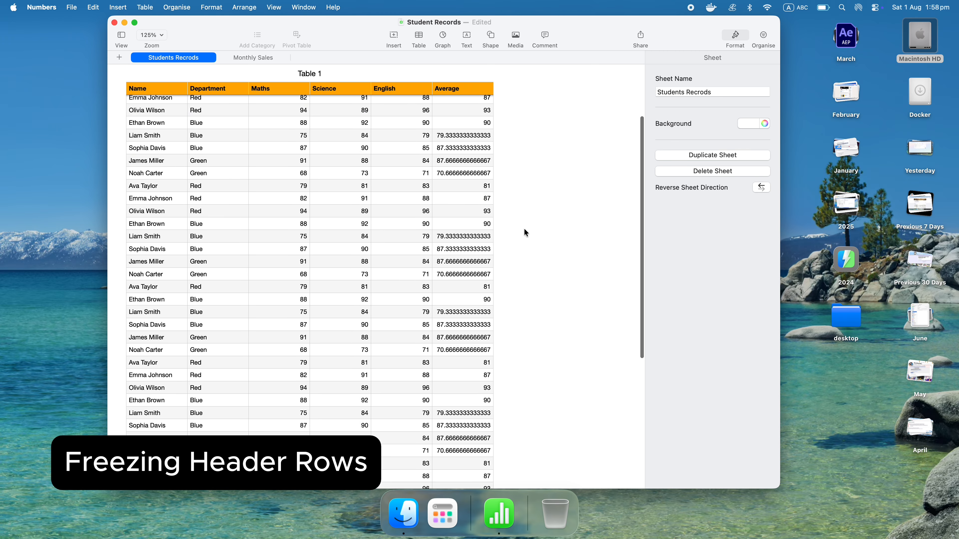
scroll(525, 231, "up", 5)
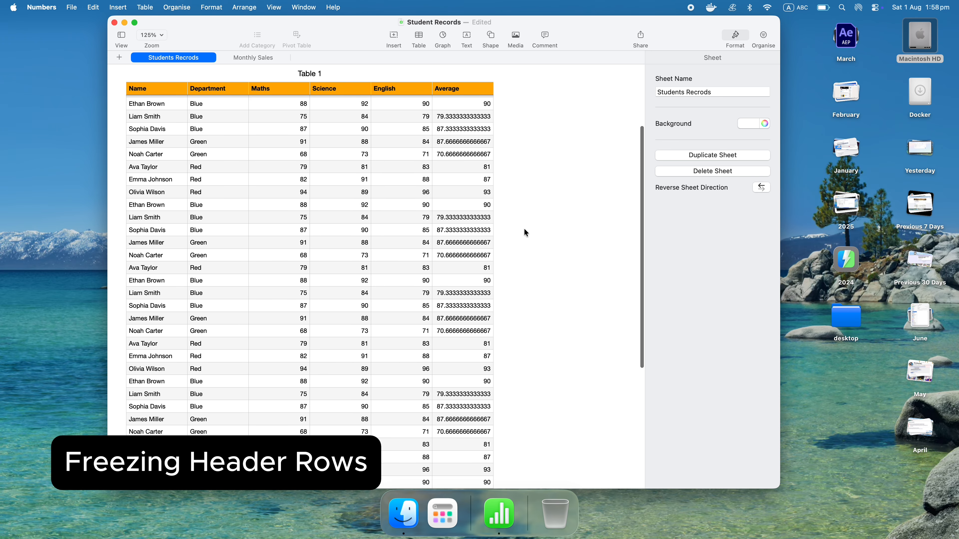
scroll(524, 229, "down", 1)
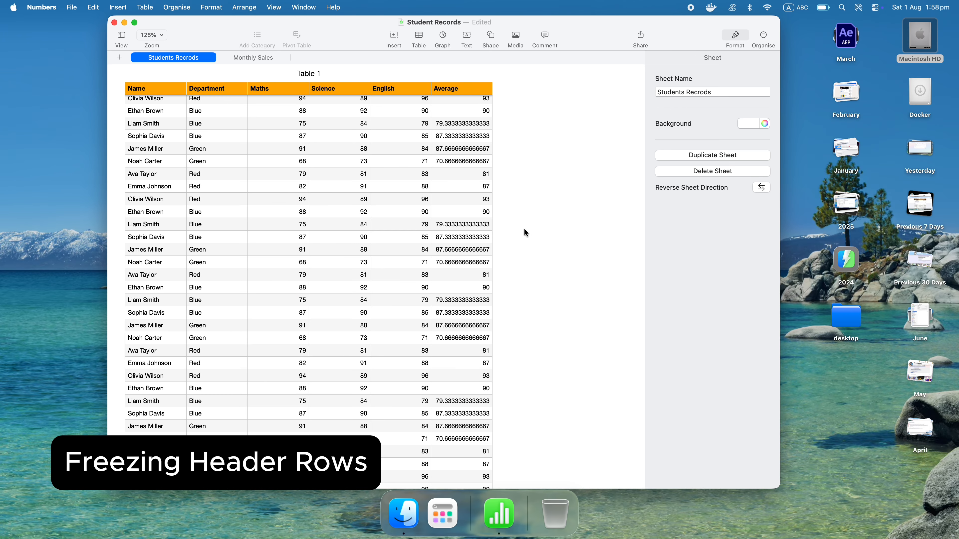
scroll(524, 230, "down", 2)
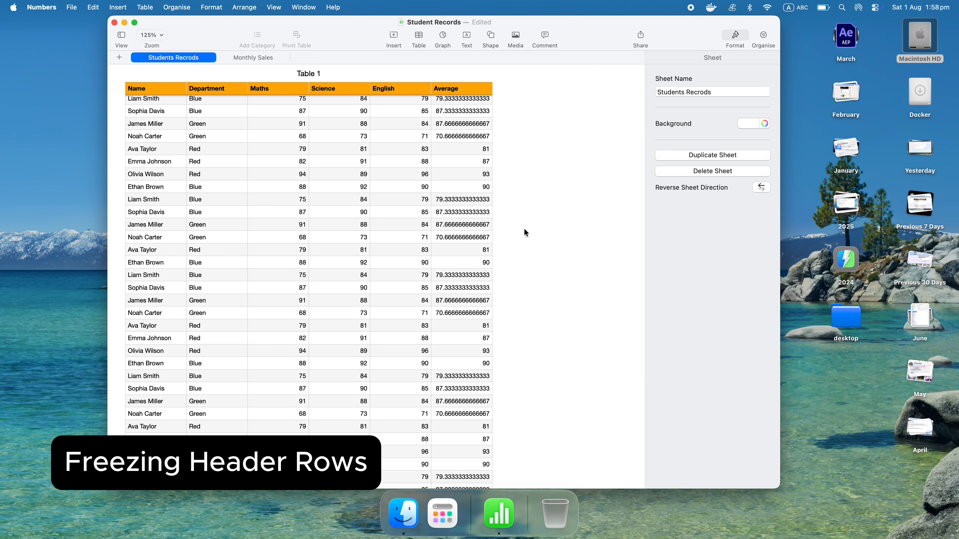
scroll(526, 232, "up", 5)
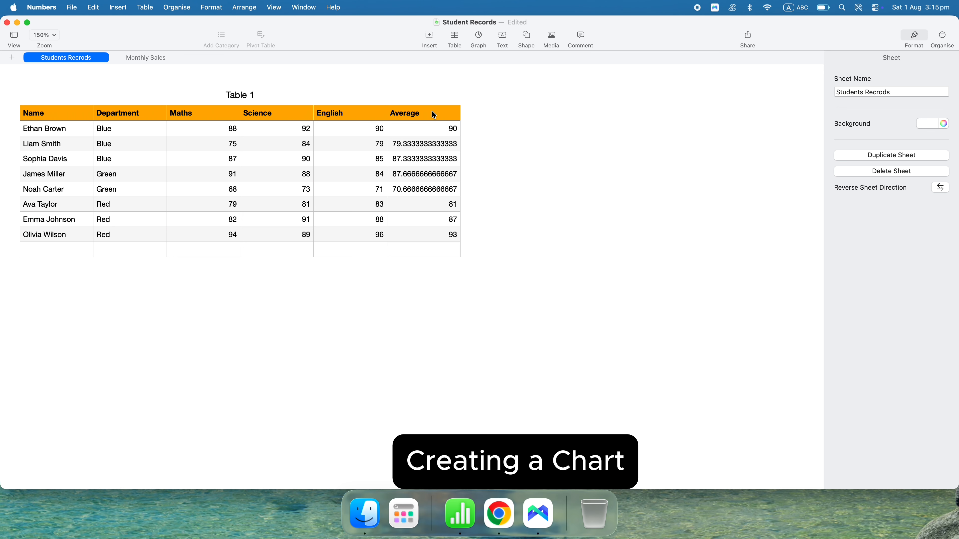
Step: Insert a 2D column chart built from the table's Name and Average columns
left_click(434, 114)
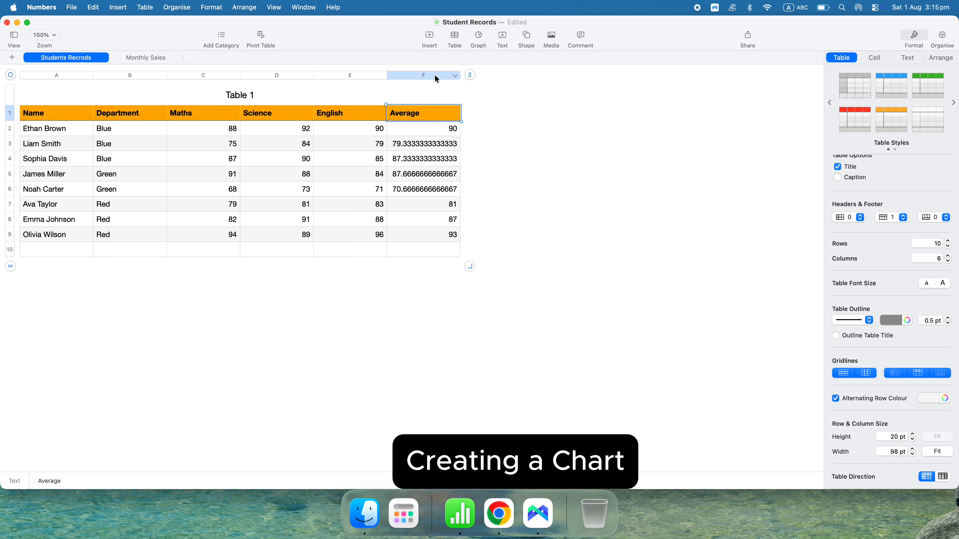
left_click(436, 79)
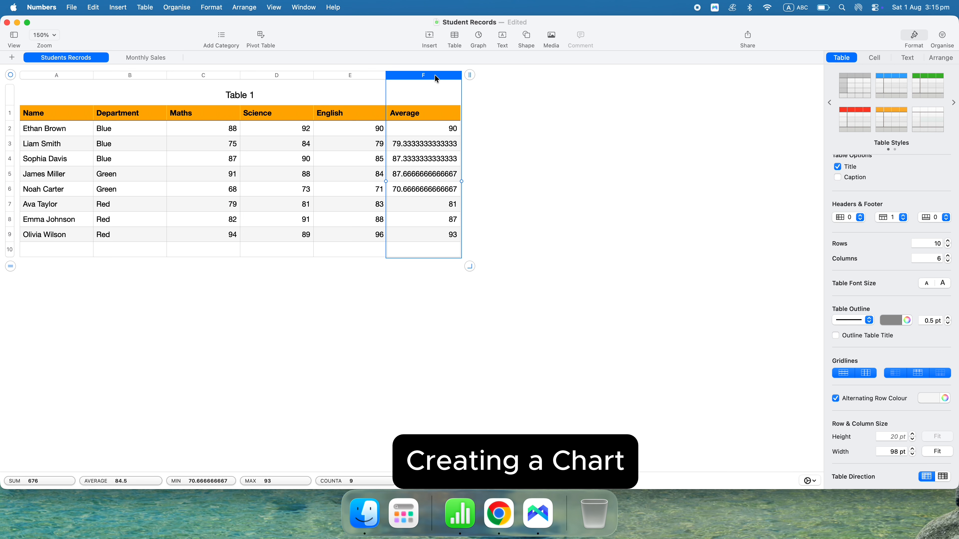
left_click(61, 75, "super")
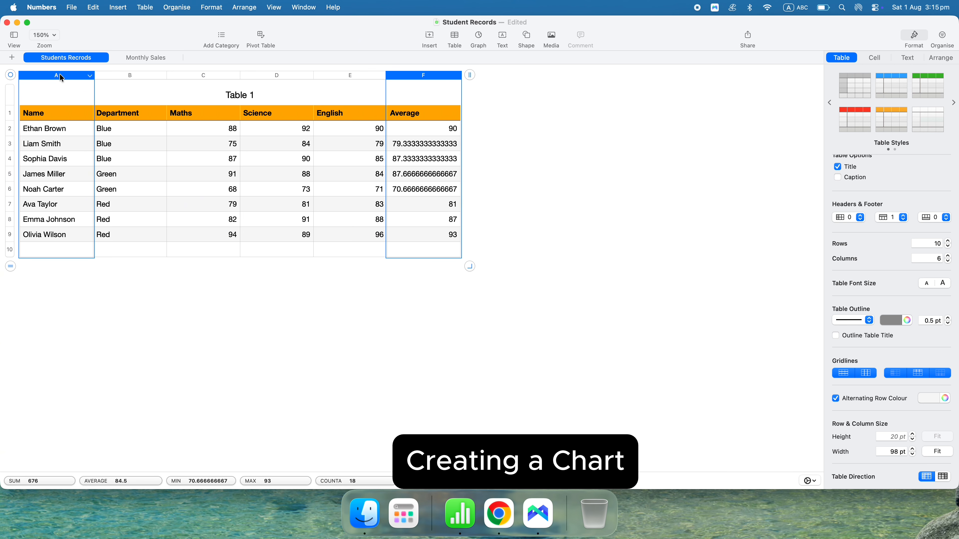
left_click(477, 35)
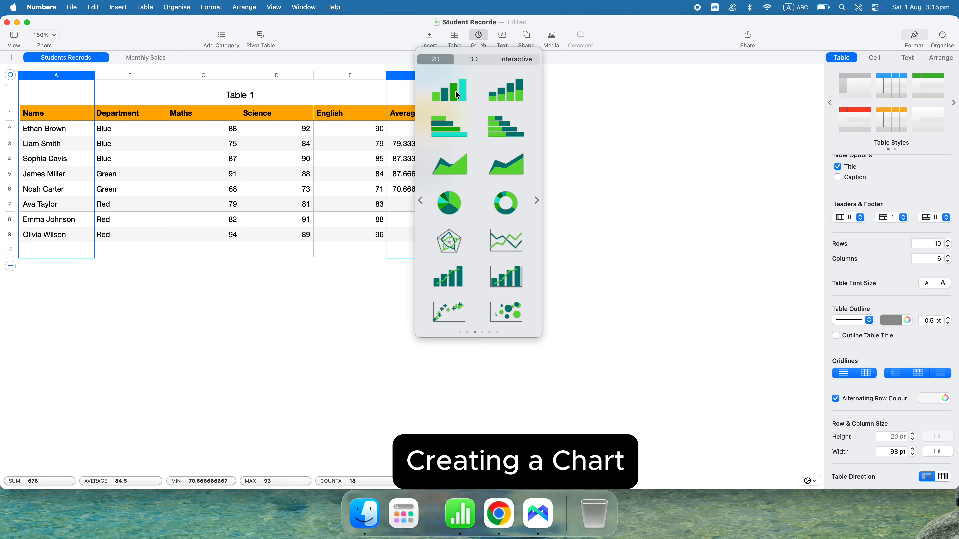
left_click(482, 57)
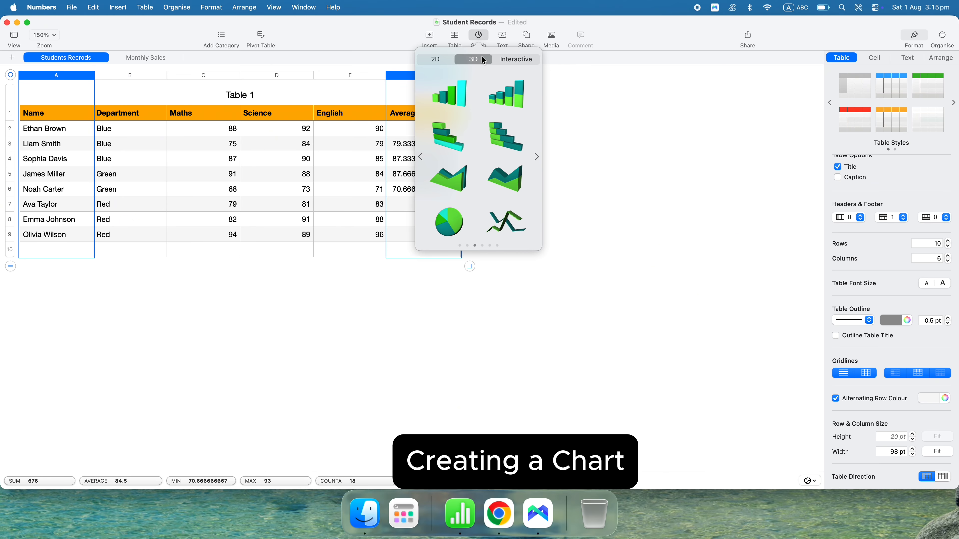
left_click(504, 59)
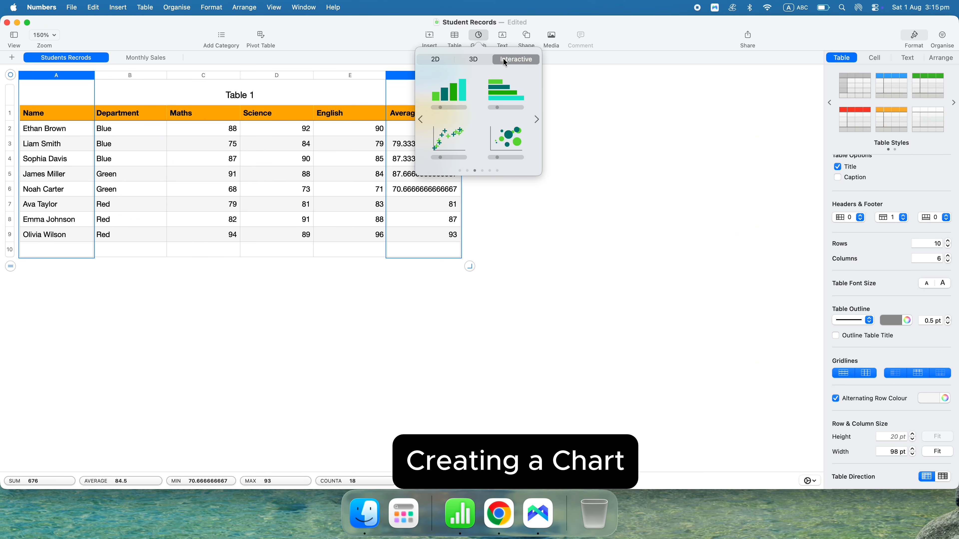
left_click(438, 59)
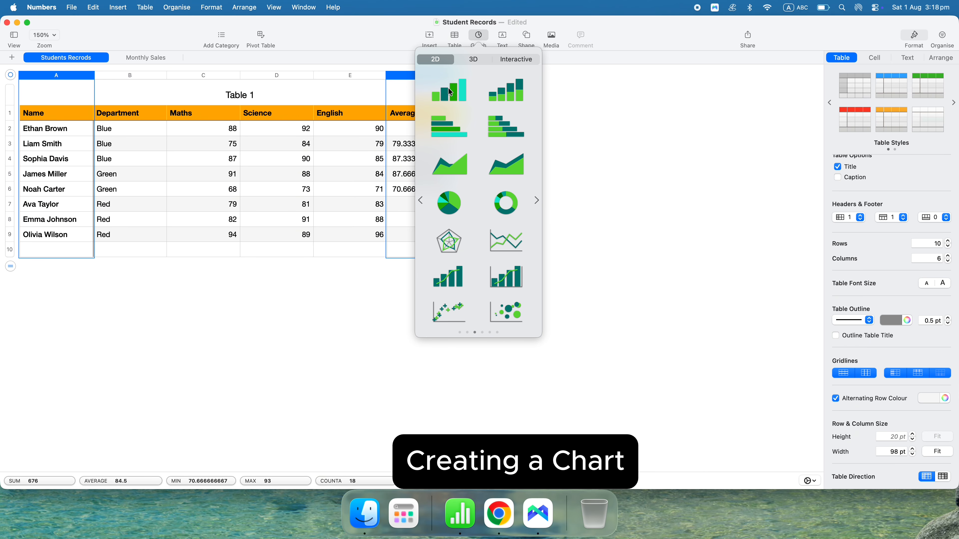
left_click(449, 91)
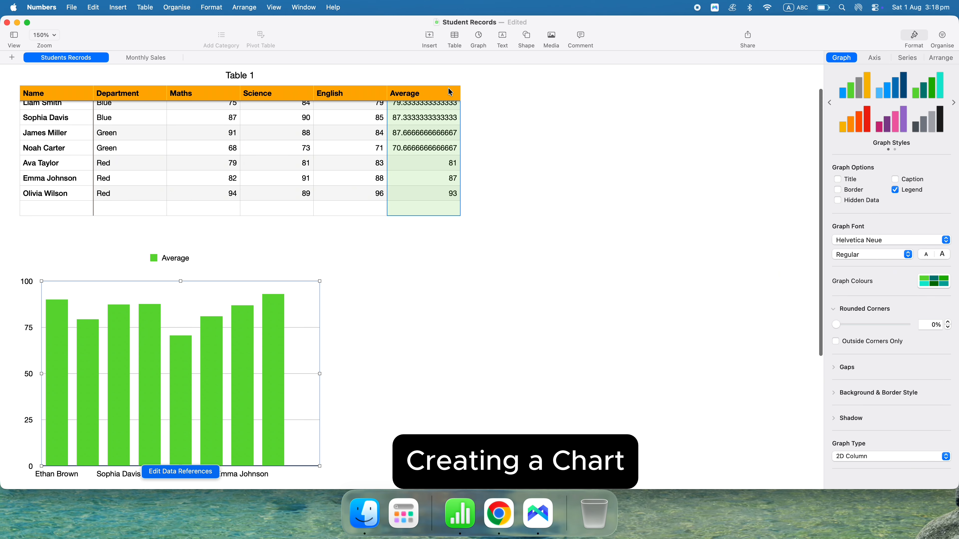
Step: Check the student table's header column options without changing them
left_click(244, 96)
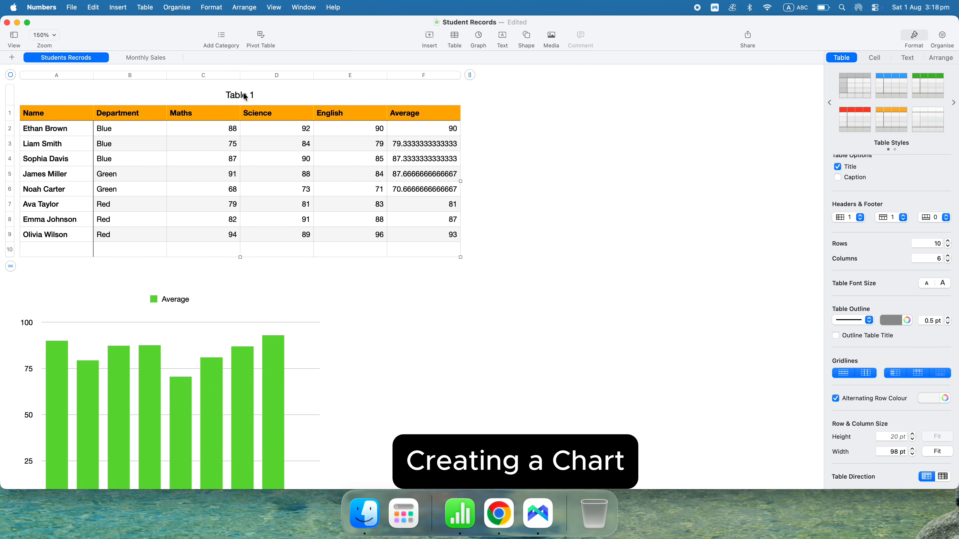
left_click(854, 217)
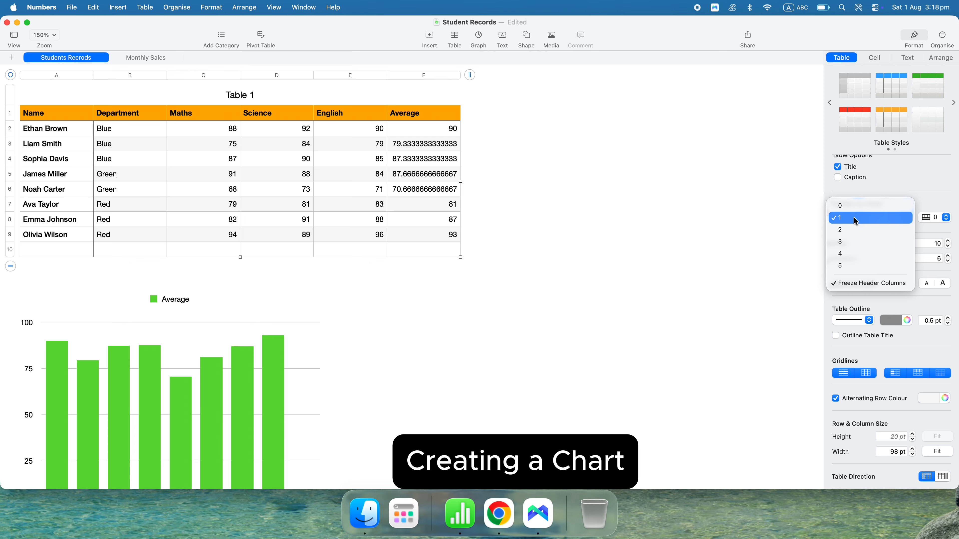
left_click(804, 231)
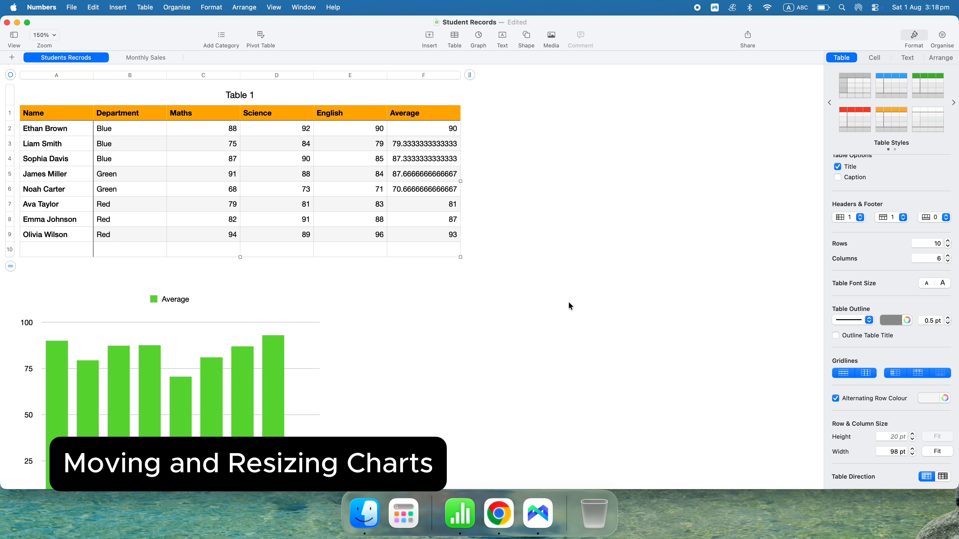
Step: Move the column chart beside the student table and give it the title "Students Marks"
left_click(182, 297)
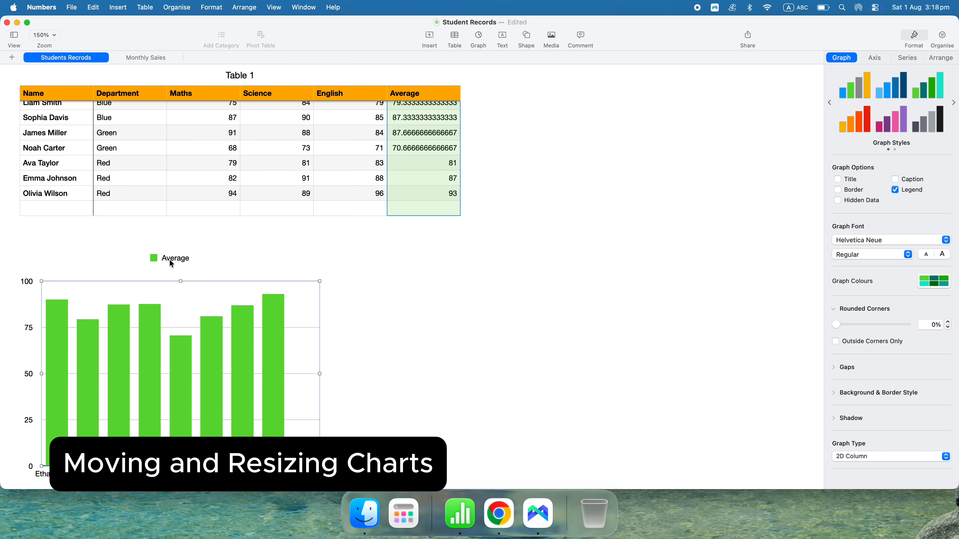
left_click_drag(169, 261, 631, 93)
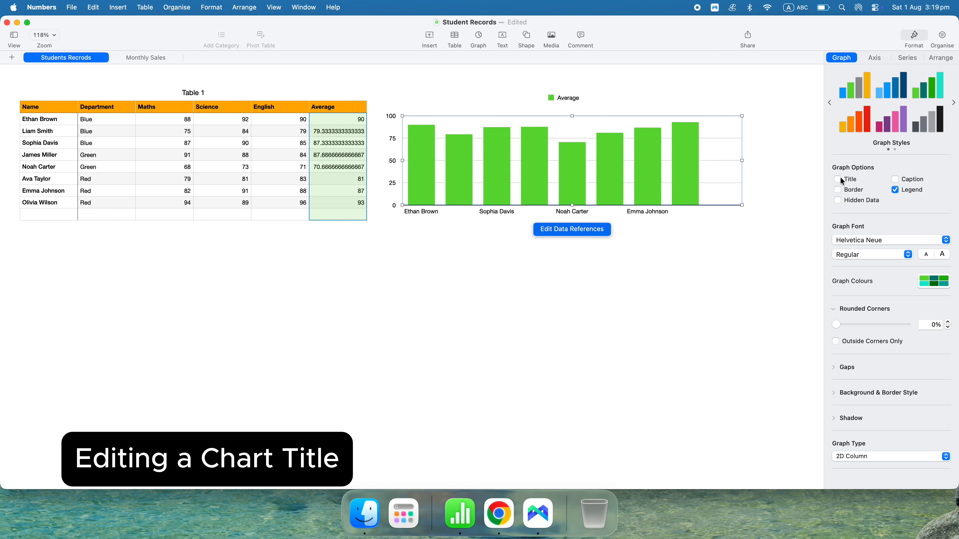
left_click(838, 180)
double_click(572, 105)
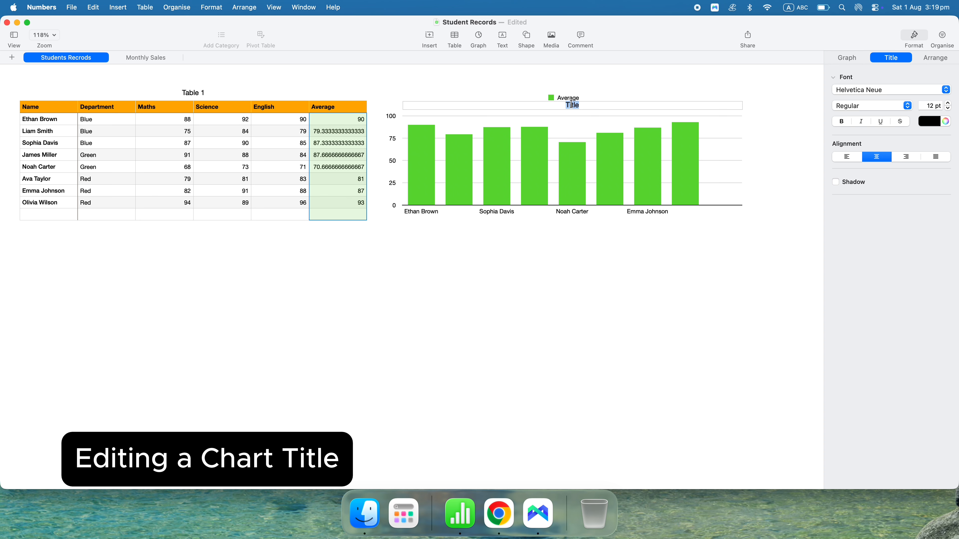
type("Stude")
type("nts Marks")
left_click(516, 253)
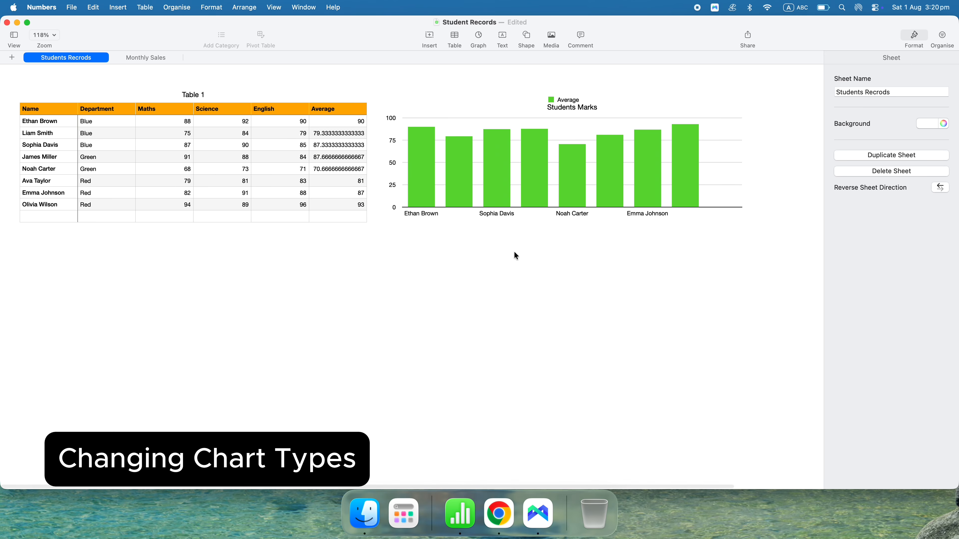
Step: Try the blue, orange, purple and dark grey graph styles on the chart
left_click(552, 147)
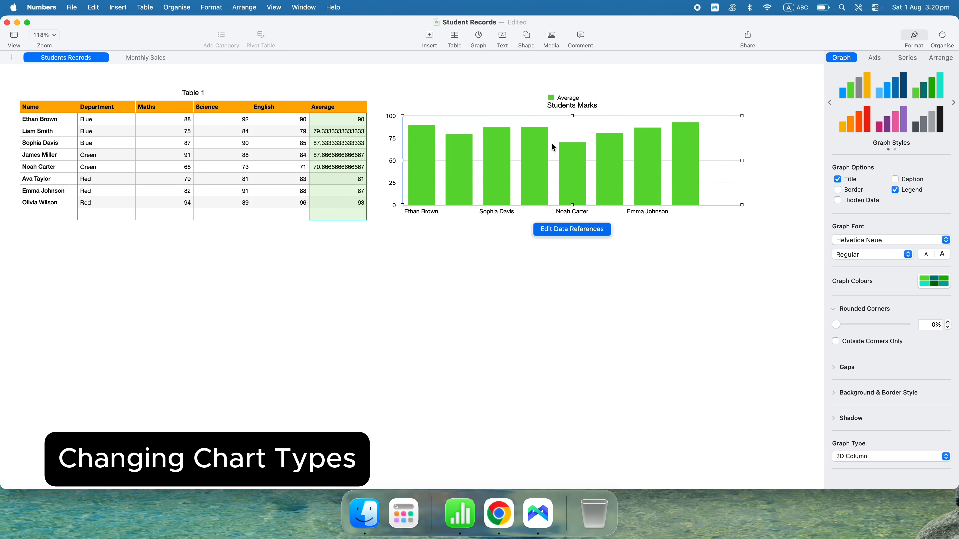
left_click(894, 86)
left_click(859, 123)
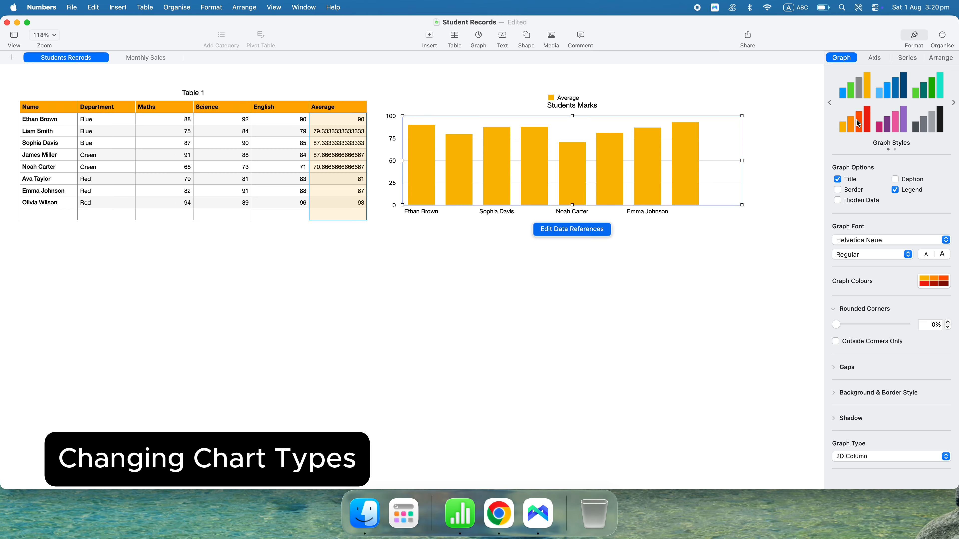
left_click(888, 130)
left_click(922, 125)
left_click(954, 103)
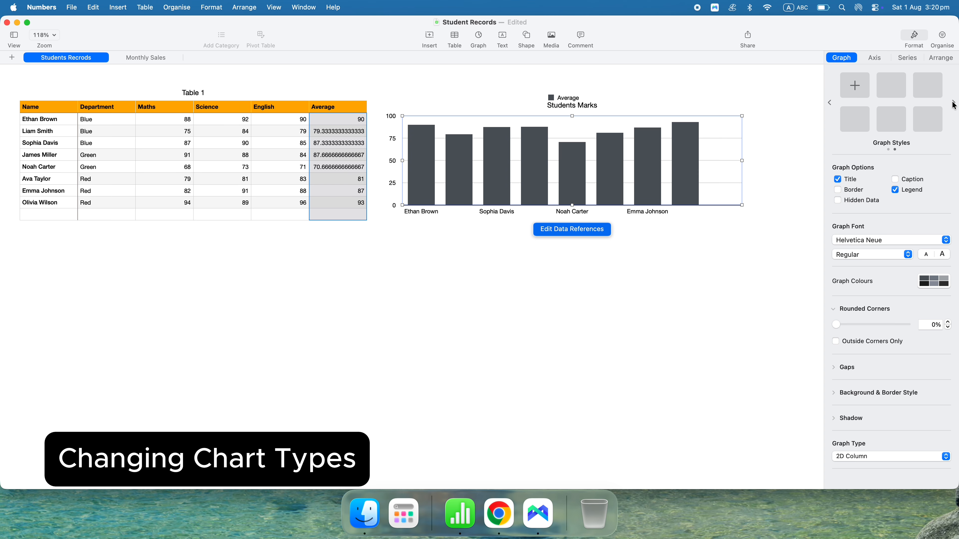
Step: Try the 2D Line and 2D Area graph types on the chart
left_click(891, 456)
left_click(859, 295)
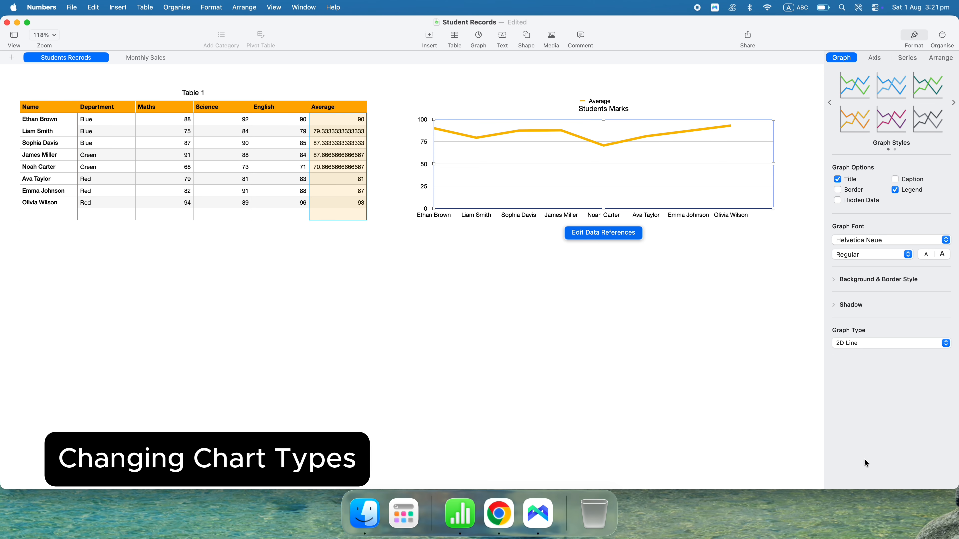
left_click(879, 343)
left_click(878, 355)
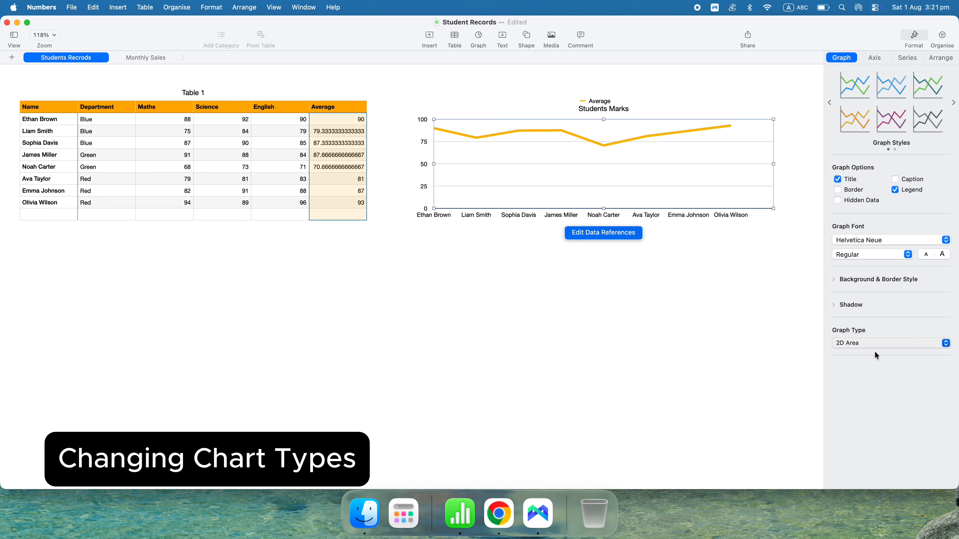
left_click(878, 374)
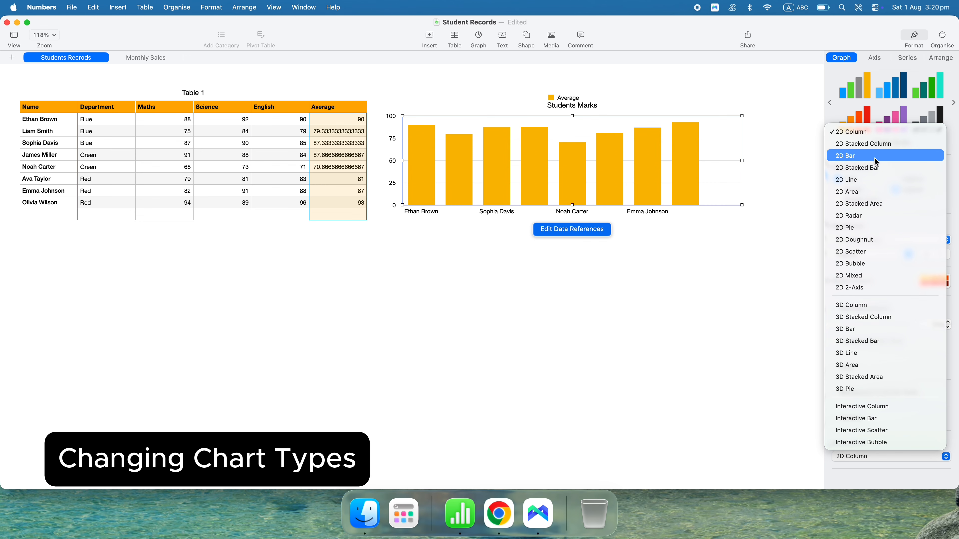
Step: Change the graph type to 2D Bar and shift the chart slightly right so its name labels clear the table
left_click(876, 156)
left_click(856, 455)
left_click(791, 383)
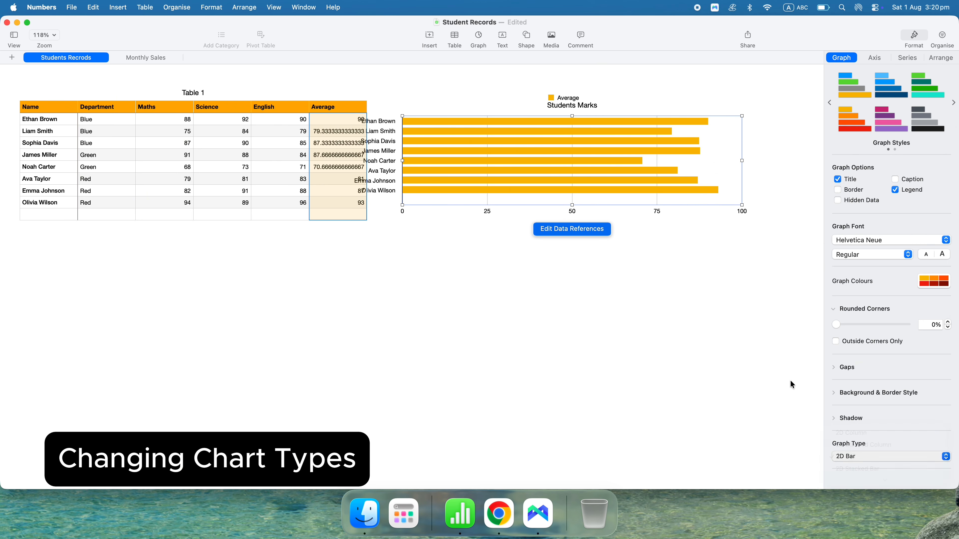
left_click_drag(563, 97, 594, 101)
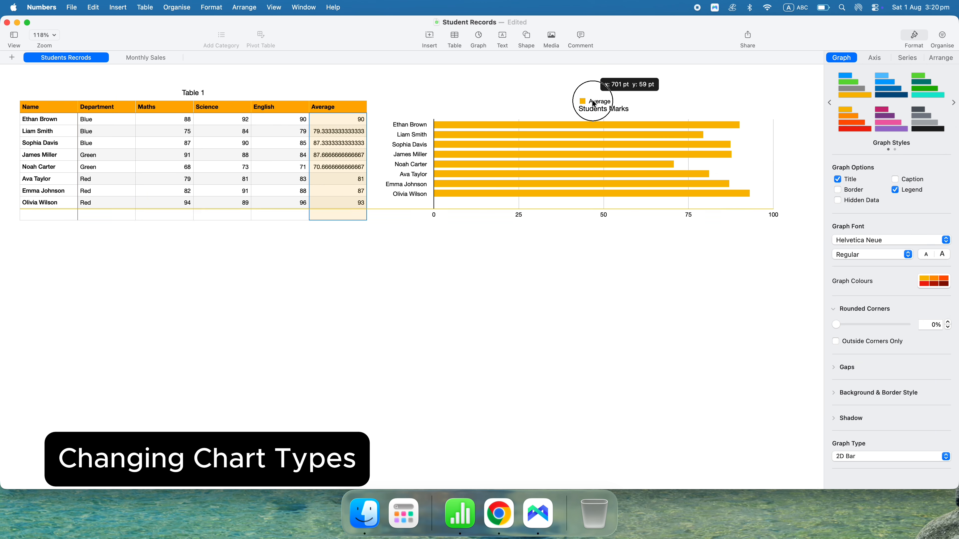
Step: Set the graph type back to 2D Column and try the blue, dark green and green-blue gradient colour palettes
left_click(857, 457)
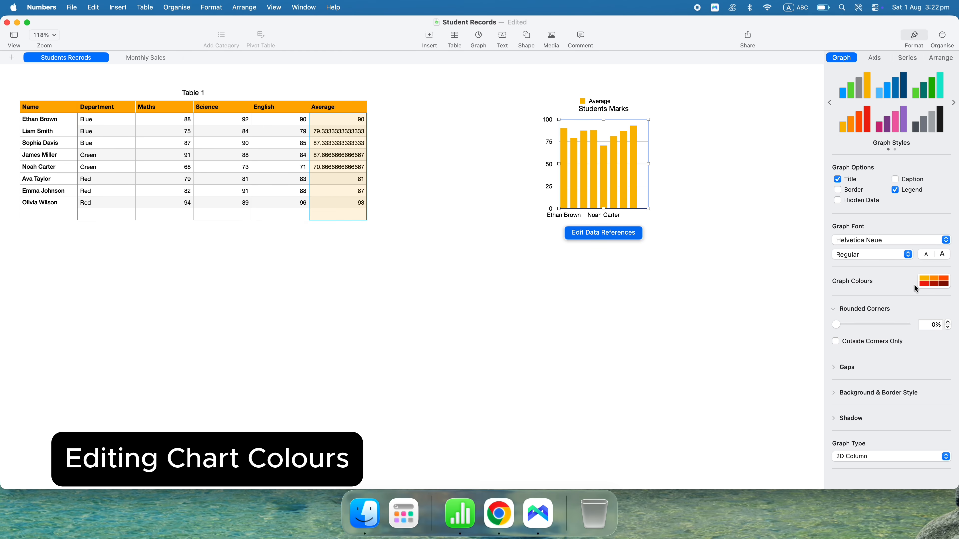
left_click(938, 281)
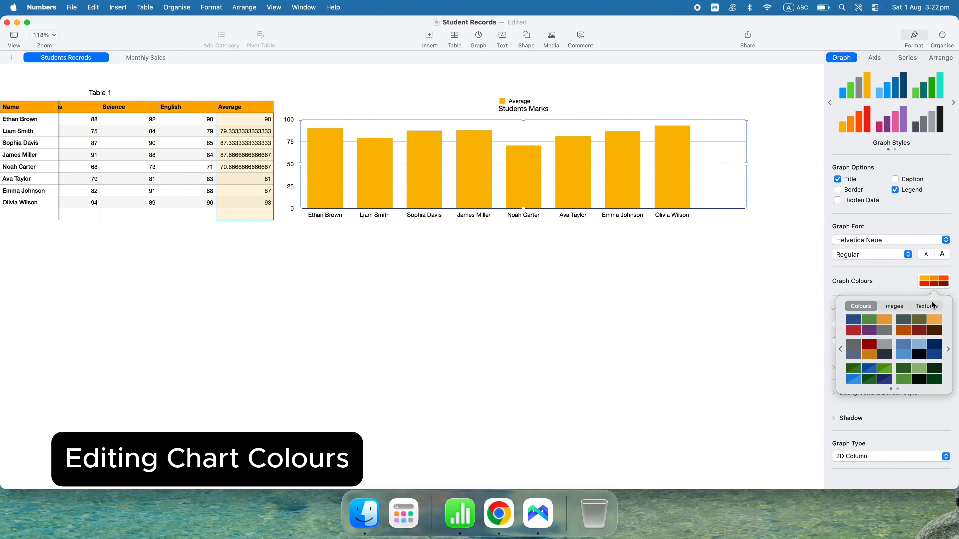
left_click(929, 348)
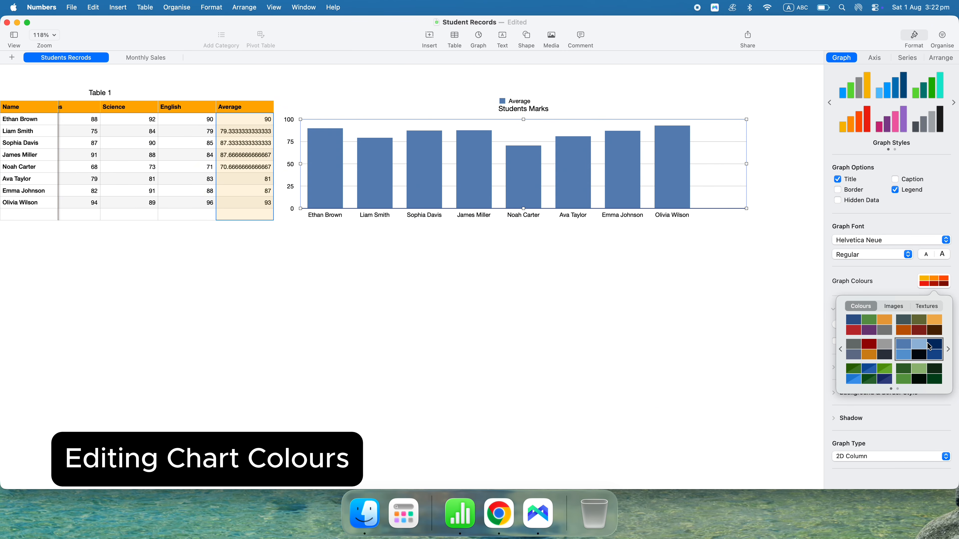
left_click(924, 375)
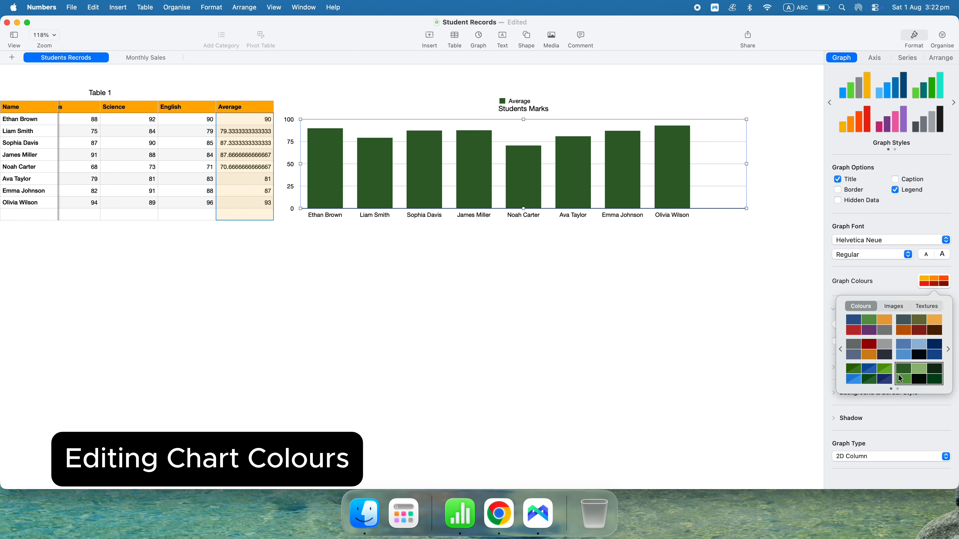
left_click(880, 380)
Step: Try several palettes from the second set of graph colours and settle on the gold and brown gradient palette
scroll(878, 376, "right", 3)
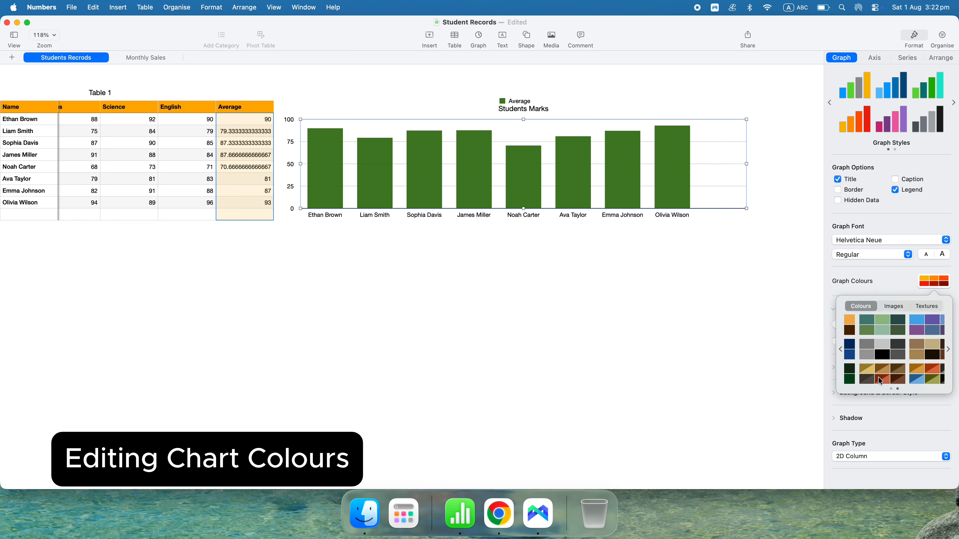
left_click(875, 372)
left_click(923, 376)
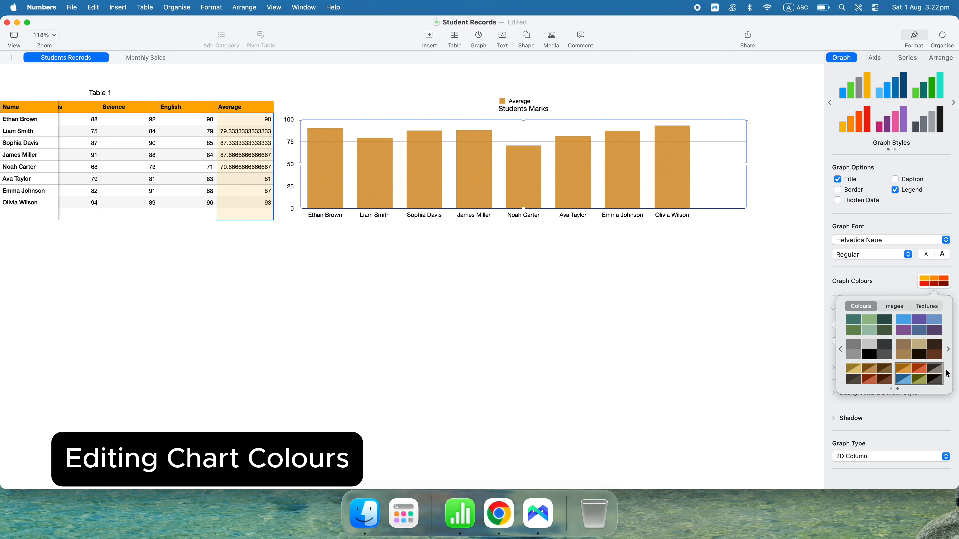
left_click(936, 345)
left_click(924, 327)
left_click(866, 330)
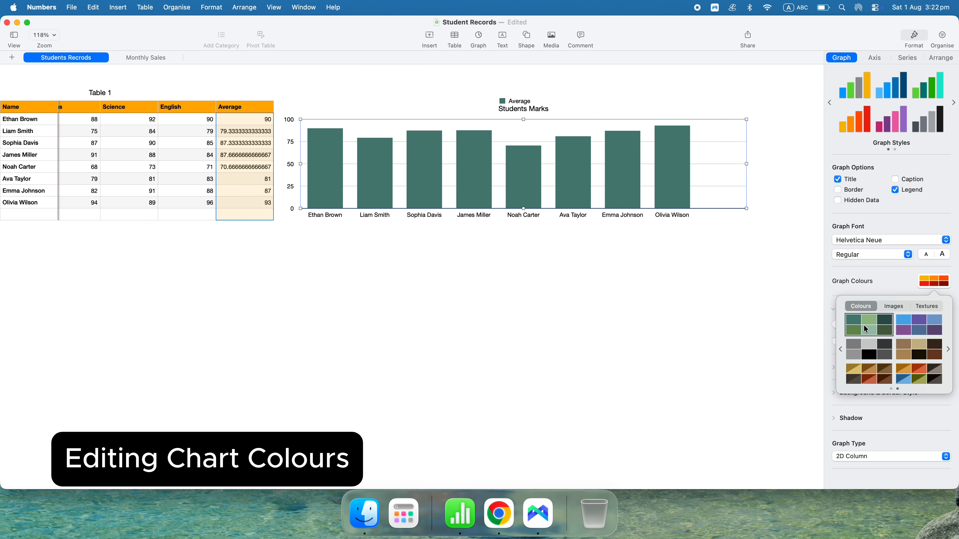
left_click(872, 372)
key("Escape")
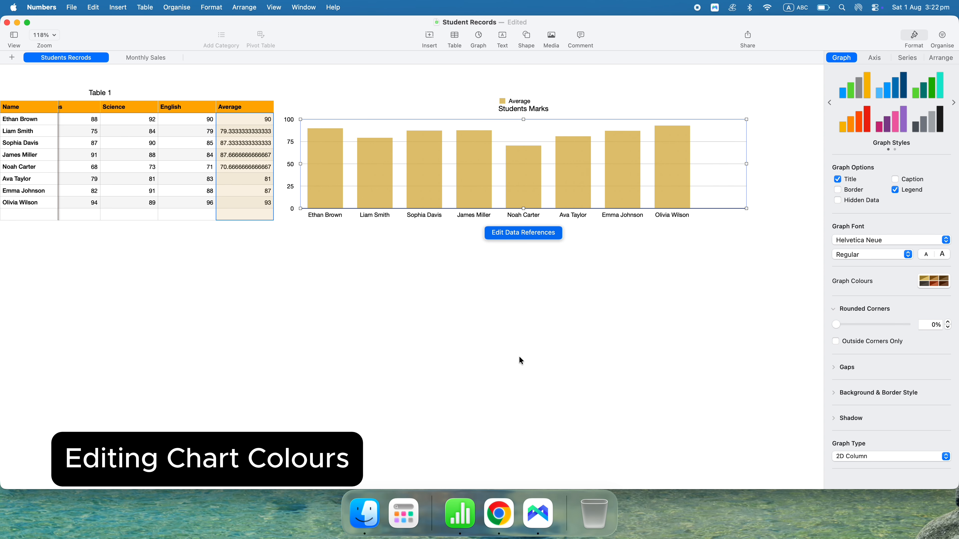
Step: Narrow the chart so it fits on the sheet beside the student table, and hide its legend
scroll(520, 357, "left", 3)
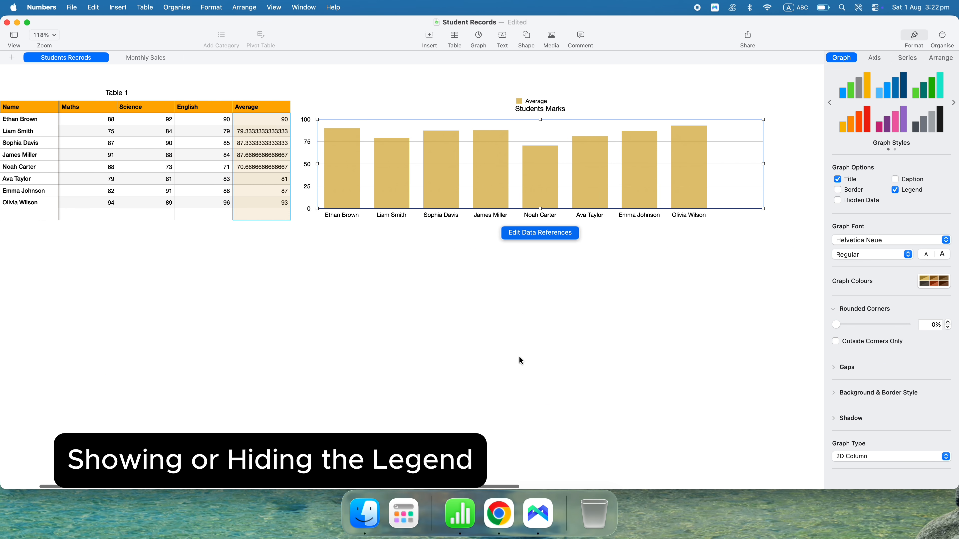
left_click_drag(763, 164, 676, 164)
scroll(622, 201, "left", 5)
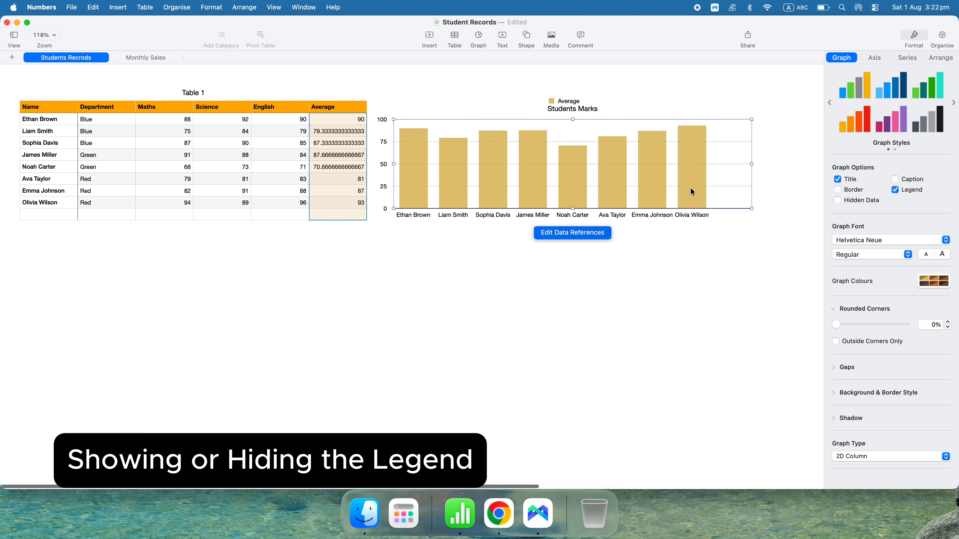
mouse_move(752, 164)
left_mouse_down()
mouse_move(735, 164)
mouse_move(747, 164)
left_mouse_up()
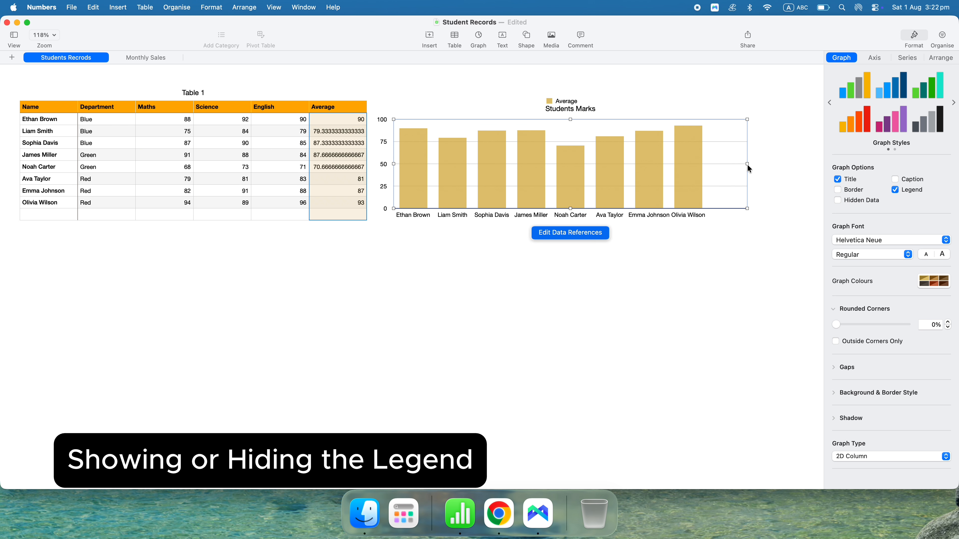
left_click(896, 190)
left_click(895, 190)
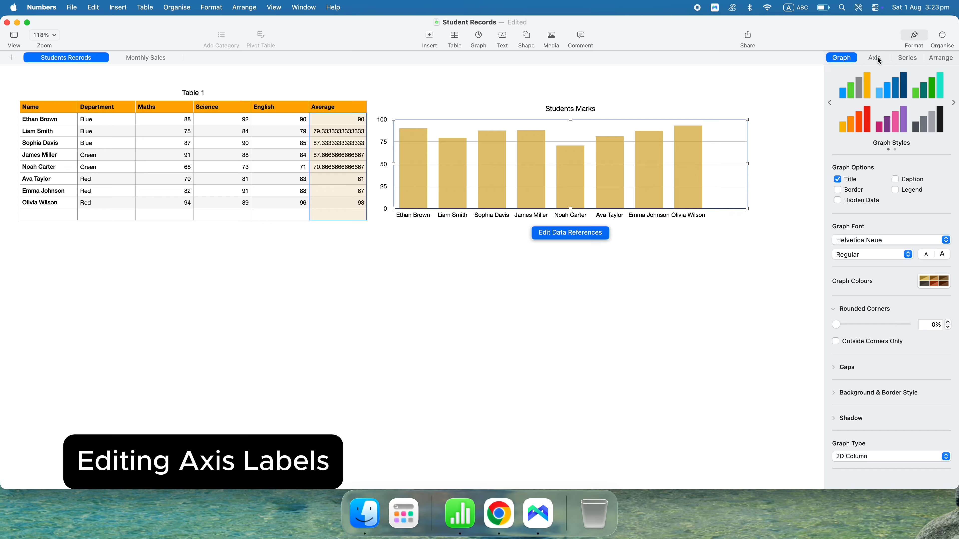
Step: Try the Number, Currency and Percentage formats for the value labels on the chart's Y axis
left_click(877, 58)
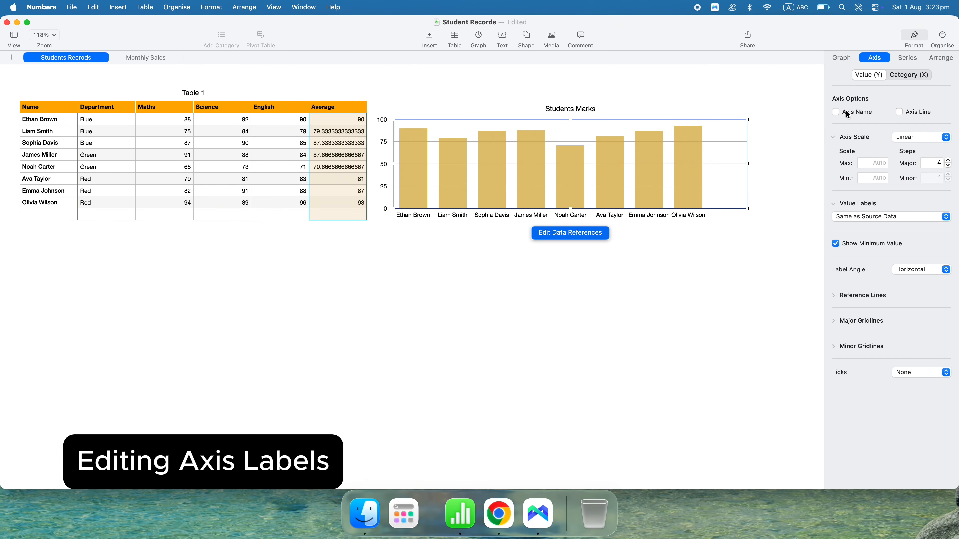
left_click(862, 217)
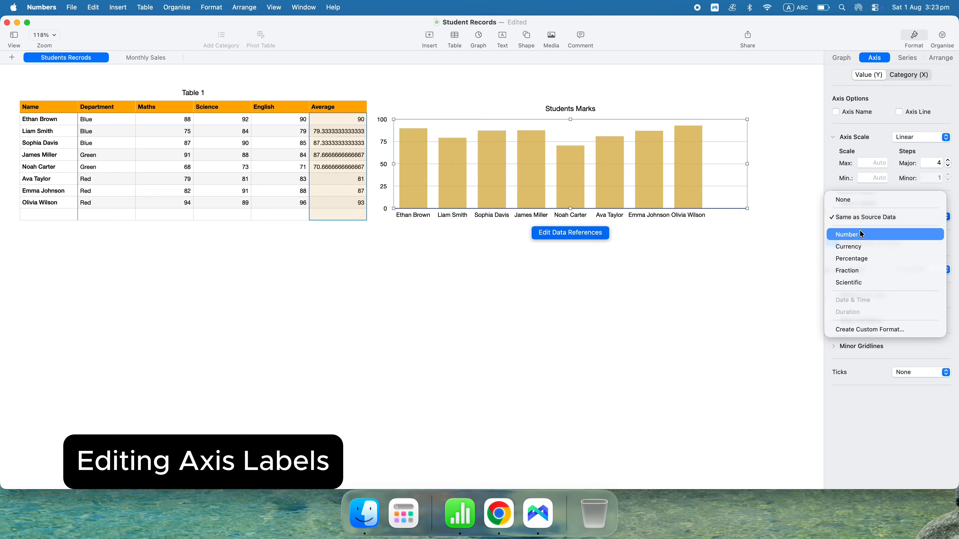
left_click(861, 231)
left_click(863, 219)
left_click(862, 229)
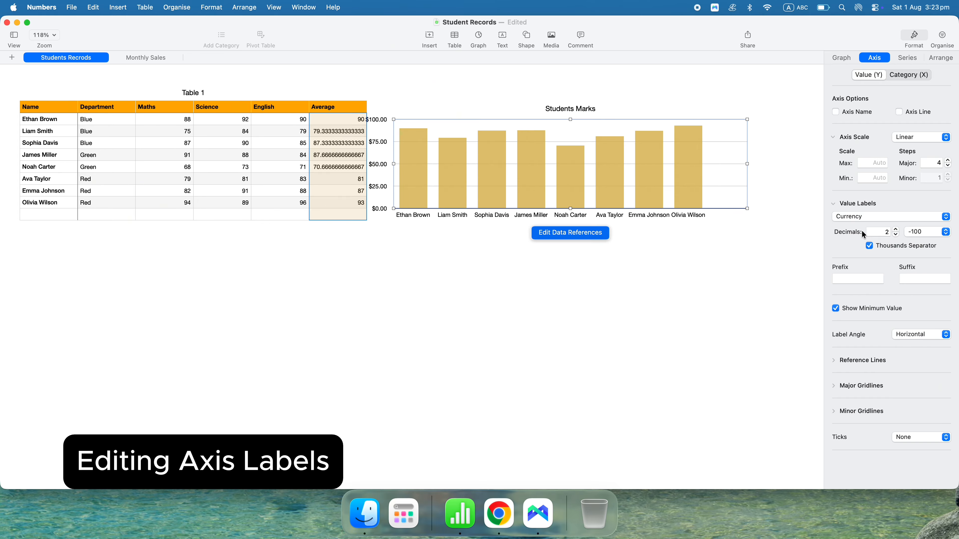
left_click(863, 218)
left_click(863, 229)
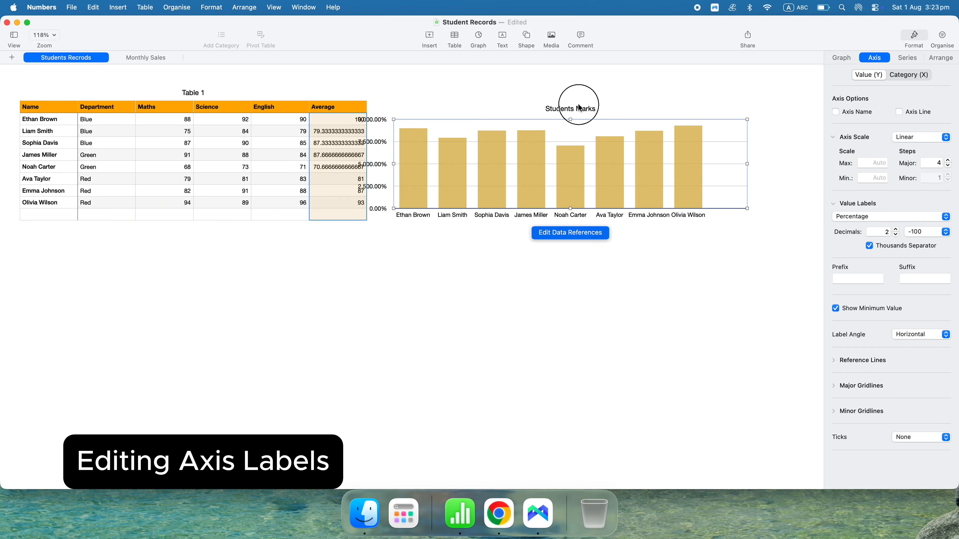
Step: Try the Fraction, Scientific and Percentage formats for the Y-axis value labels
left_click(883, 217)
left_click(880, 228)
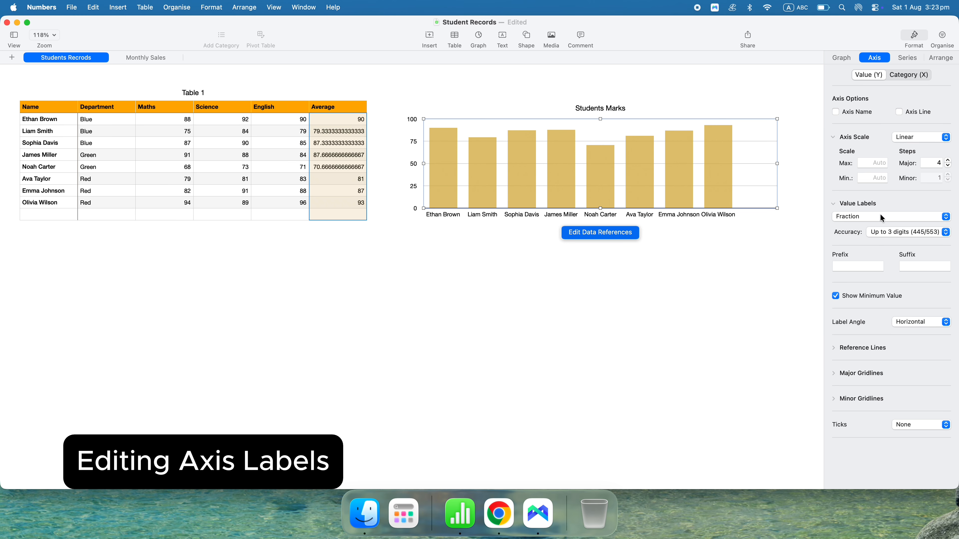
left_click(880, 217)
left_click(878, 229)
left_click(879, 222)
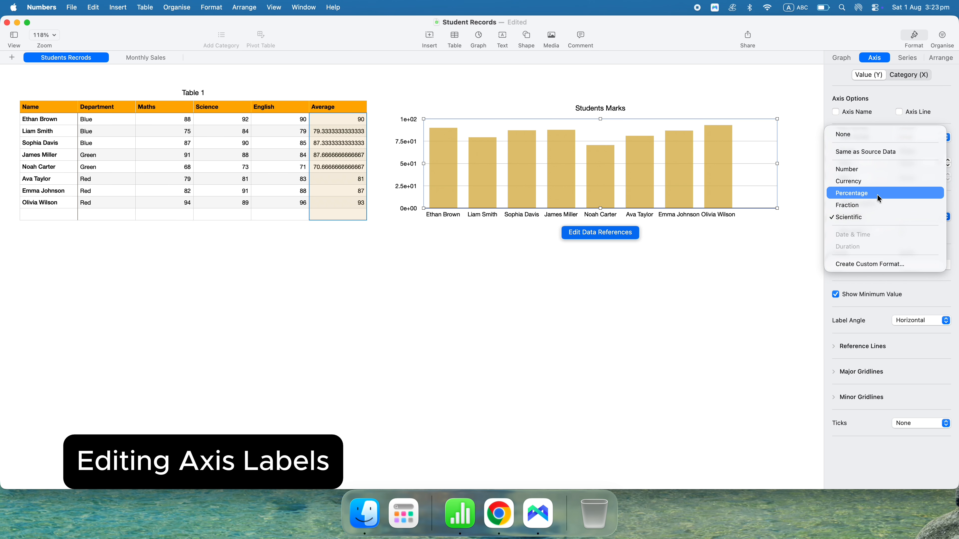
left_click(877, 194)
left_click(876, 217)
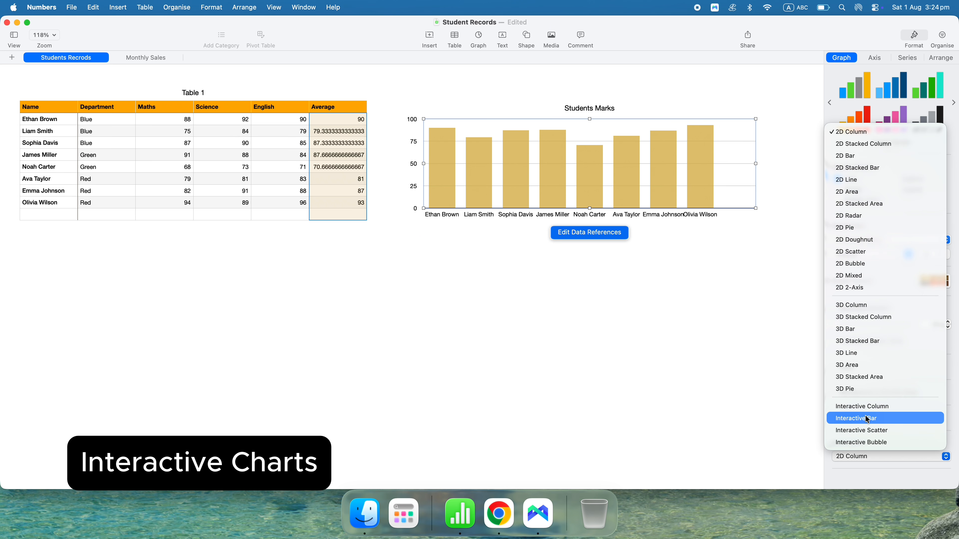
Step: Change the graph type to Interactive Column and use the chart's slider to browse the students' averages
left_click(880, 407)
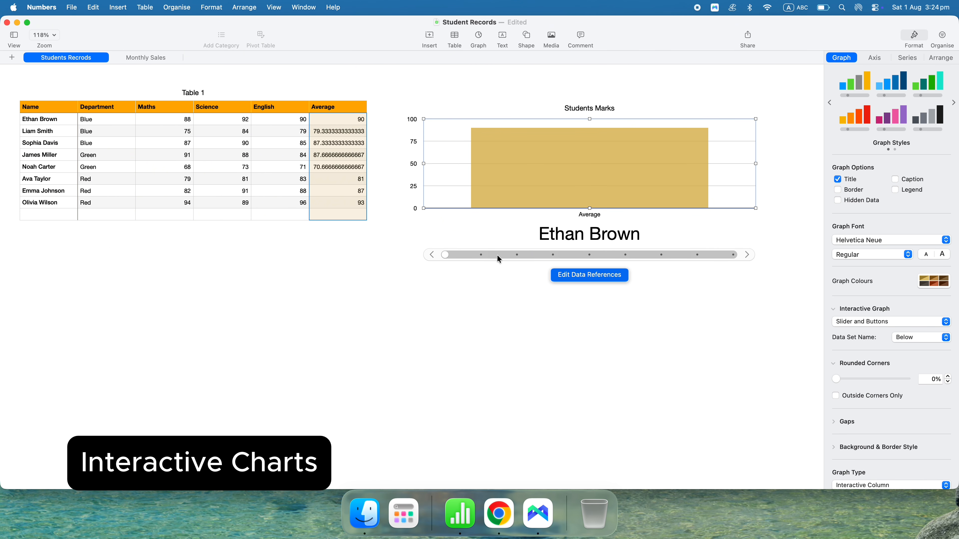
left_click(551, 187)
left_click_drag(539, 250, 480, 255)
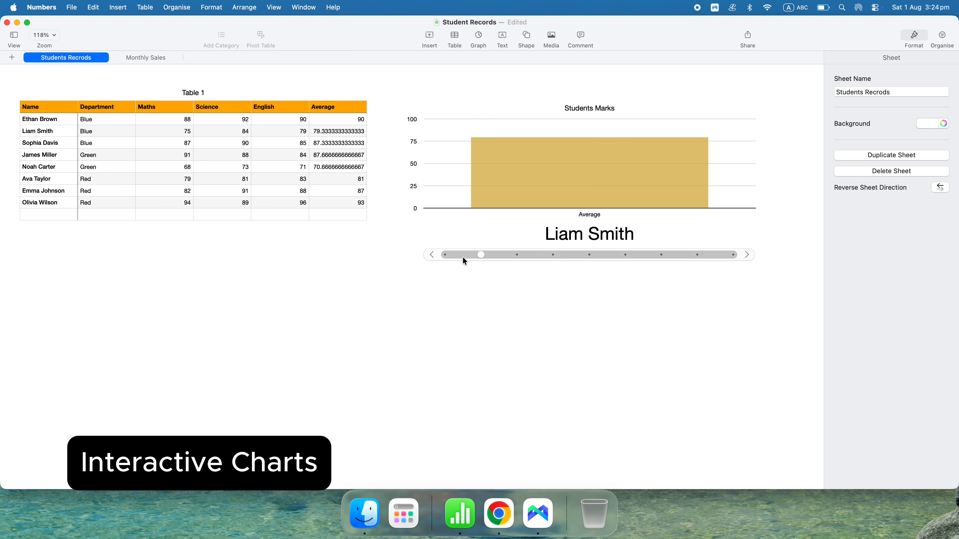
left_click(445, 252)
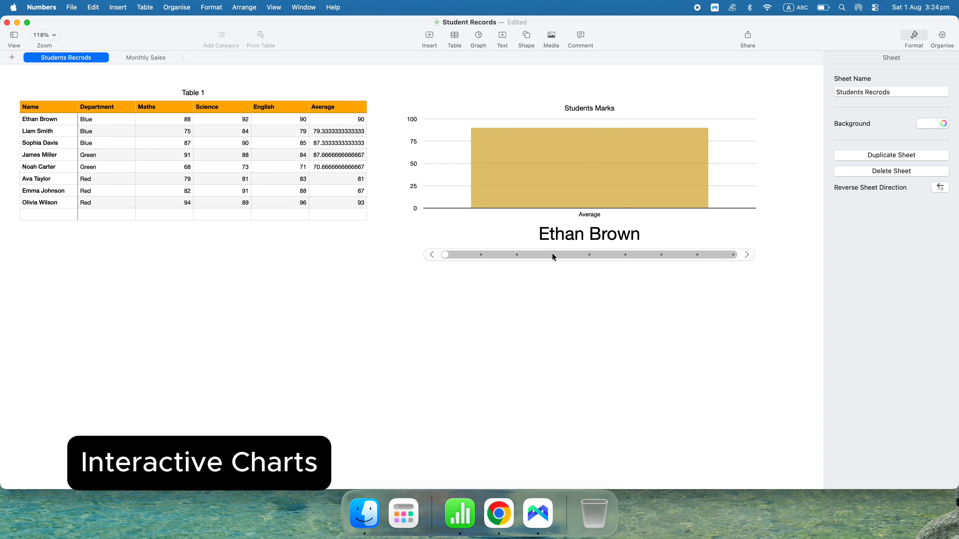
left_click_drag(553, 253, 733, 256)
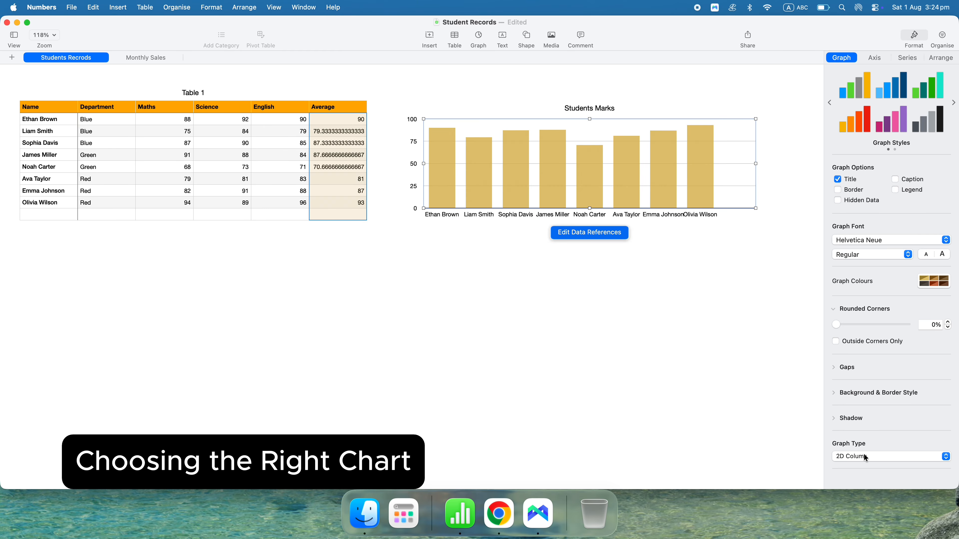
Step: Open the graph type choices for the Students Marks chart
left_click(866, 456)
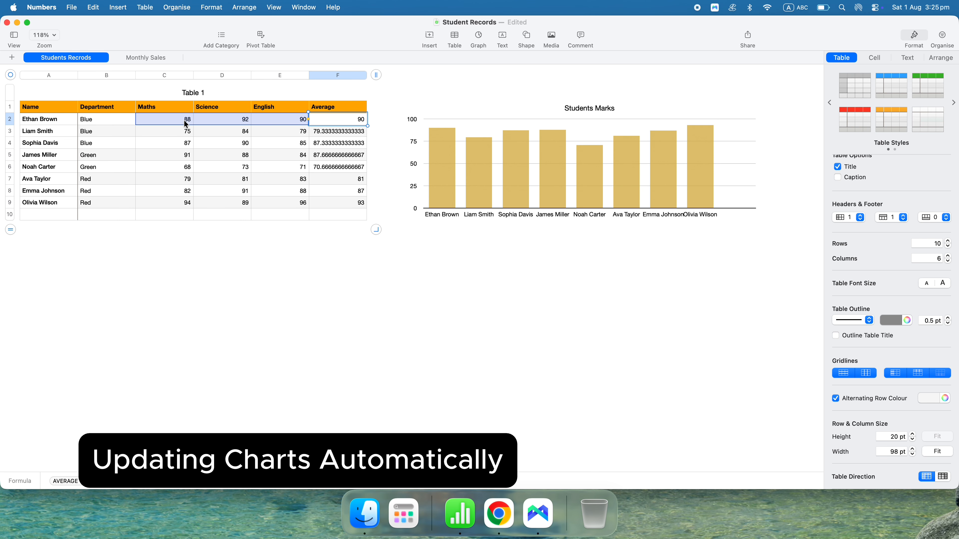
Step: Set the first student's Maths mark in cell C2 to 100
left_click(186, 124)
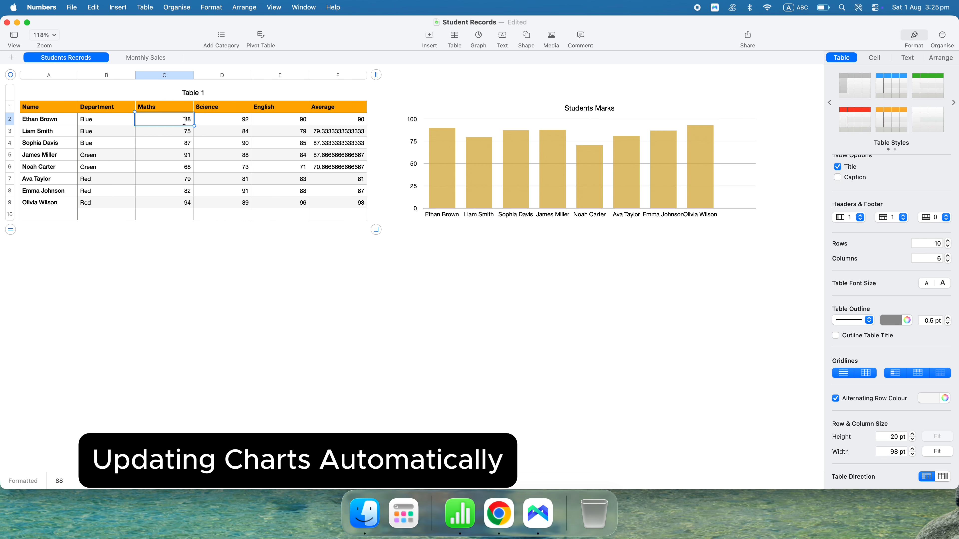
double_click(185, 121)
type("100")
key("Return")
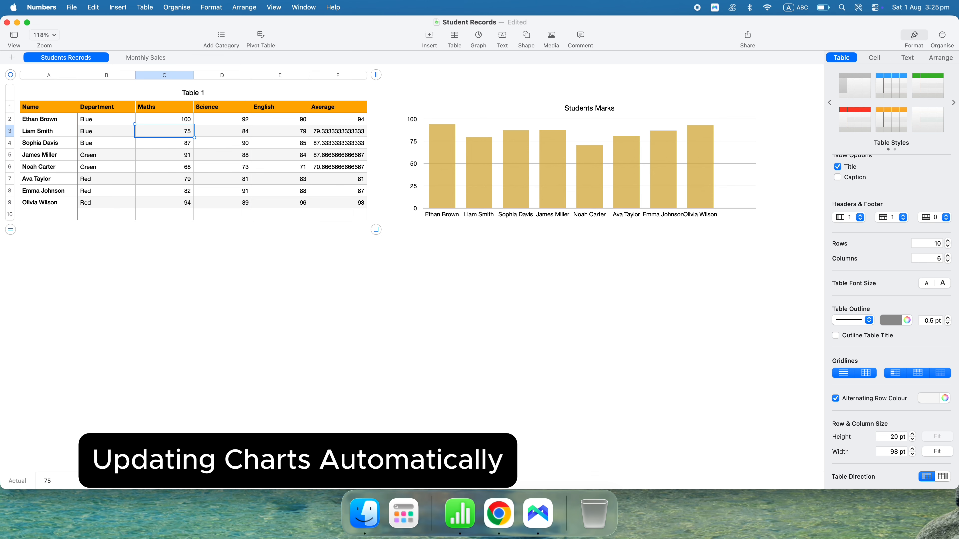
Step: Set the third student's Maths mark in cell C4 to 97
left_click(185, 143)
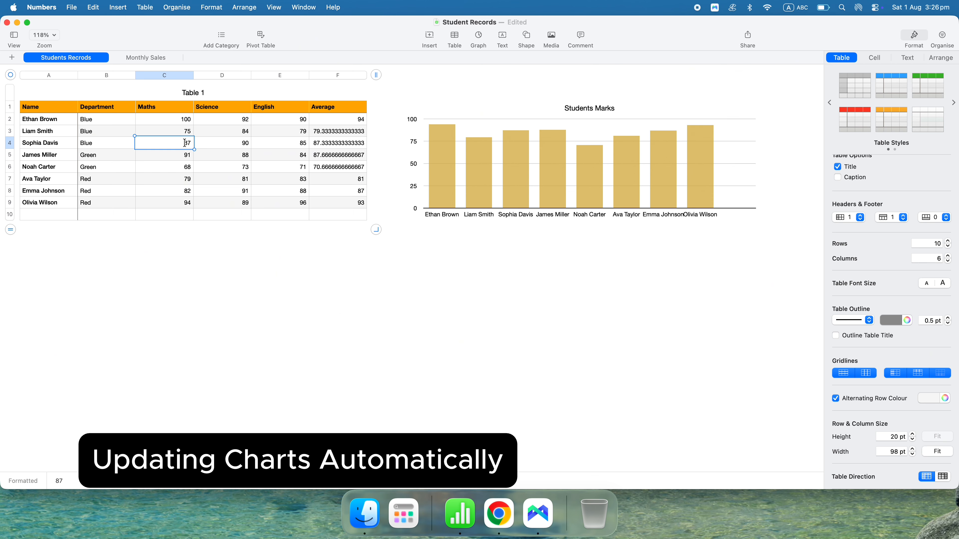
double_click(185, 143)
type("0")
key("BackSpace")
key("BackSpace")
type("9")
type("7")
key("Return")
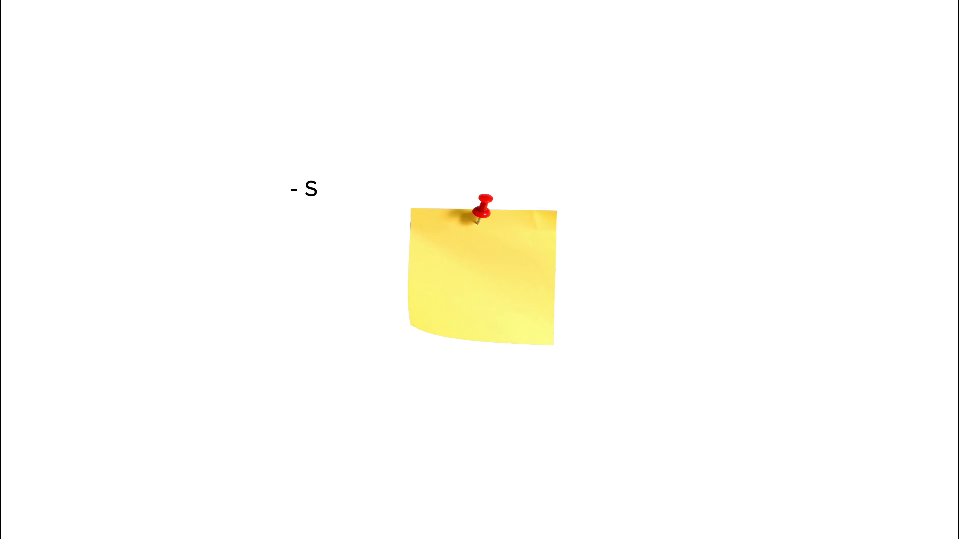